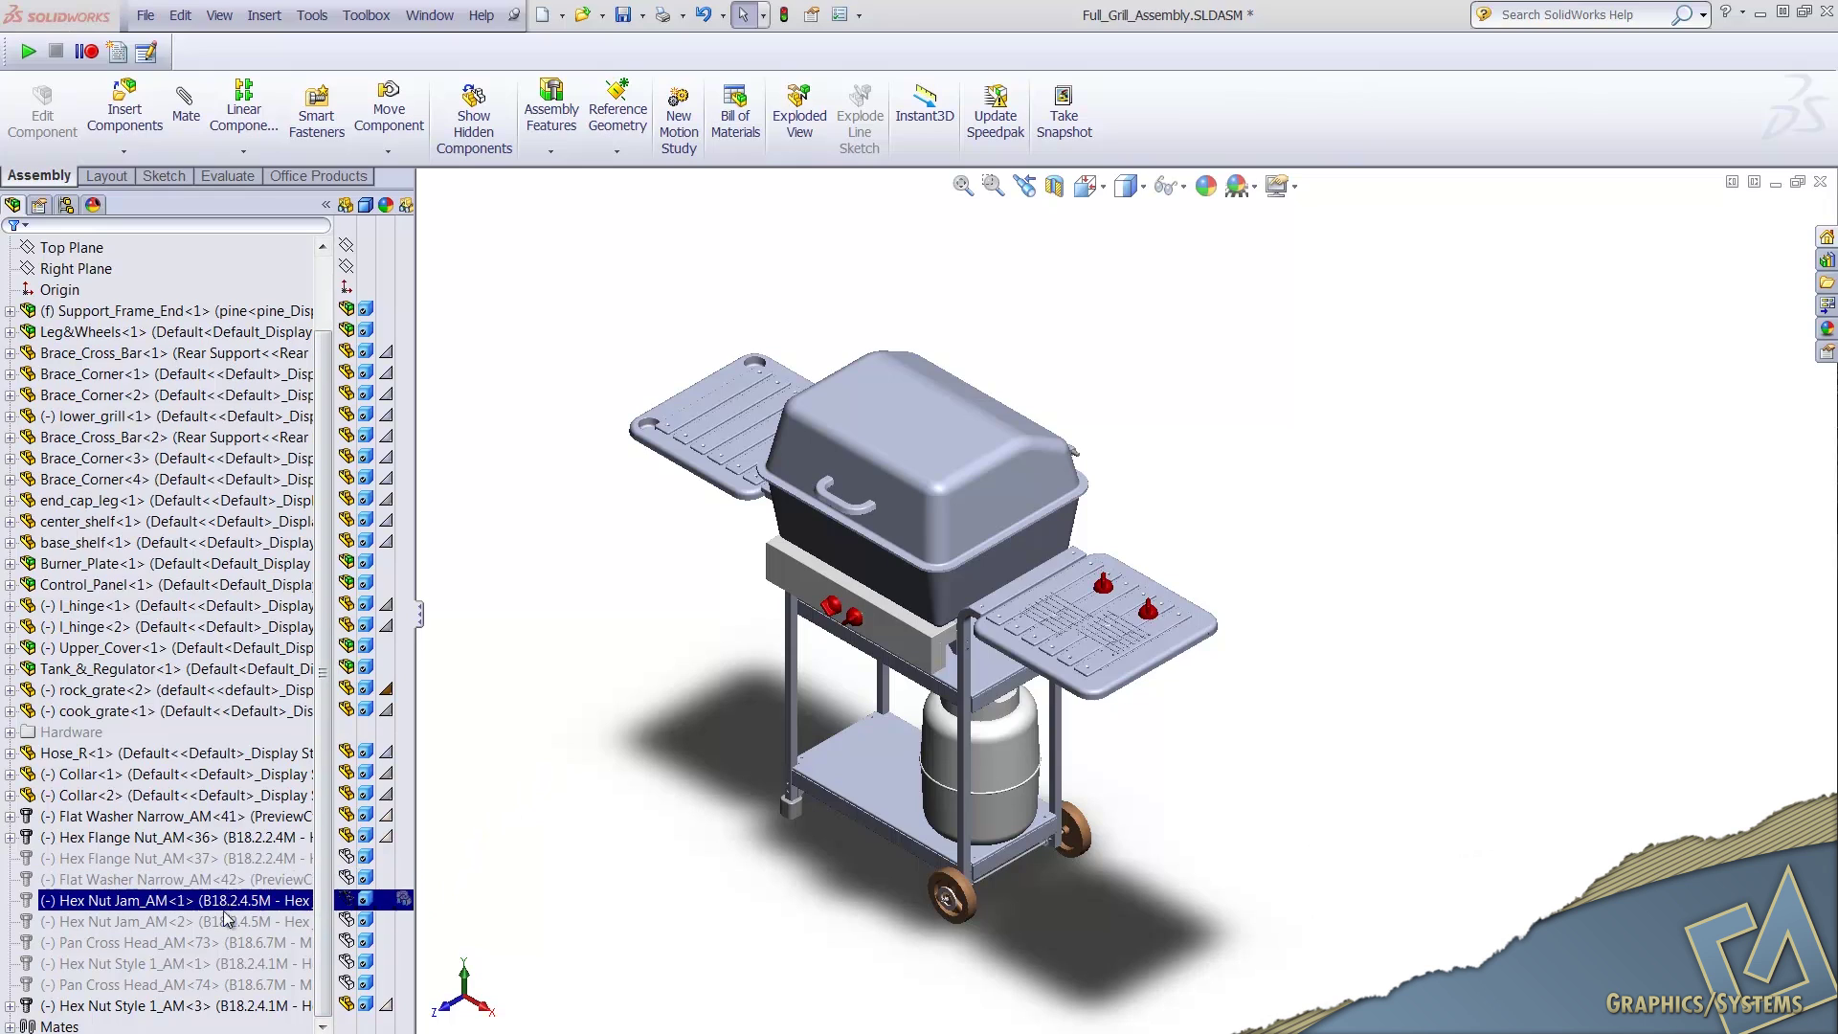
pyautogui.click(217, 963)
pyautogui.moveTo(216, 963); pyautogui.dragTo(81, 739)
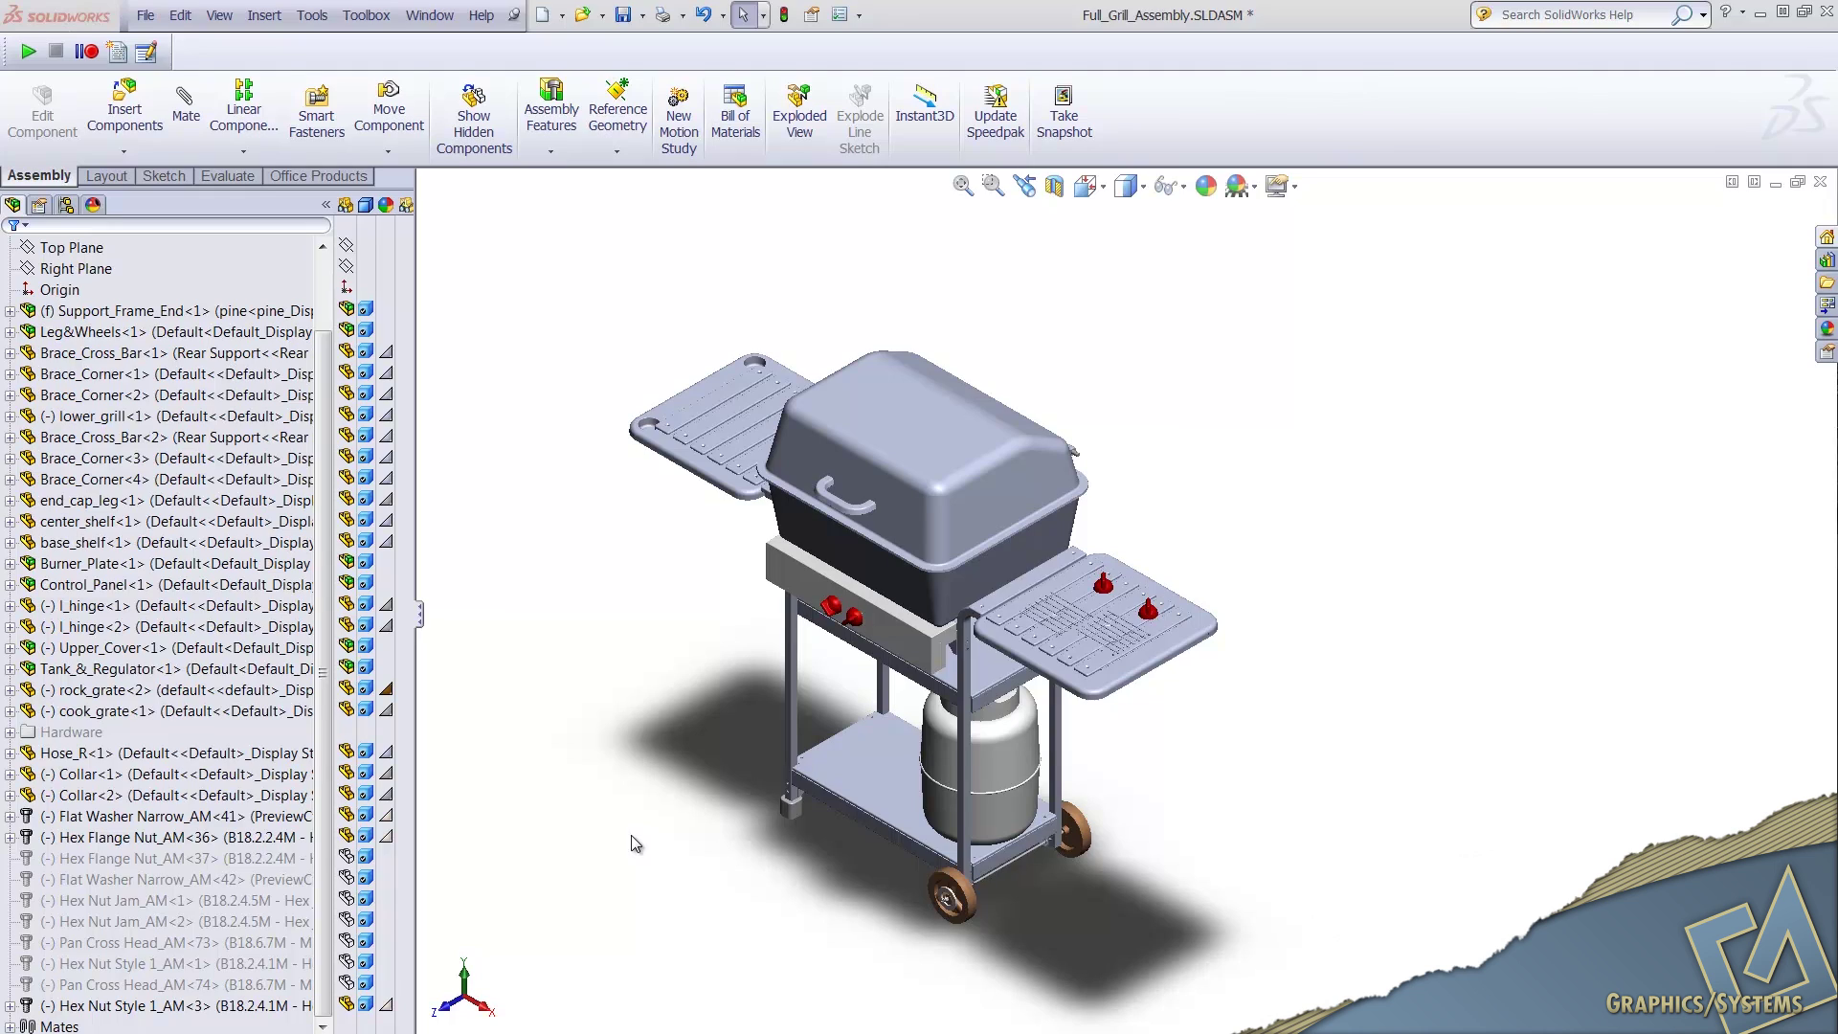
# Start recording a new macro in the grill assembly.
pyautogui.click(312, 15)
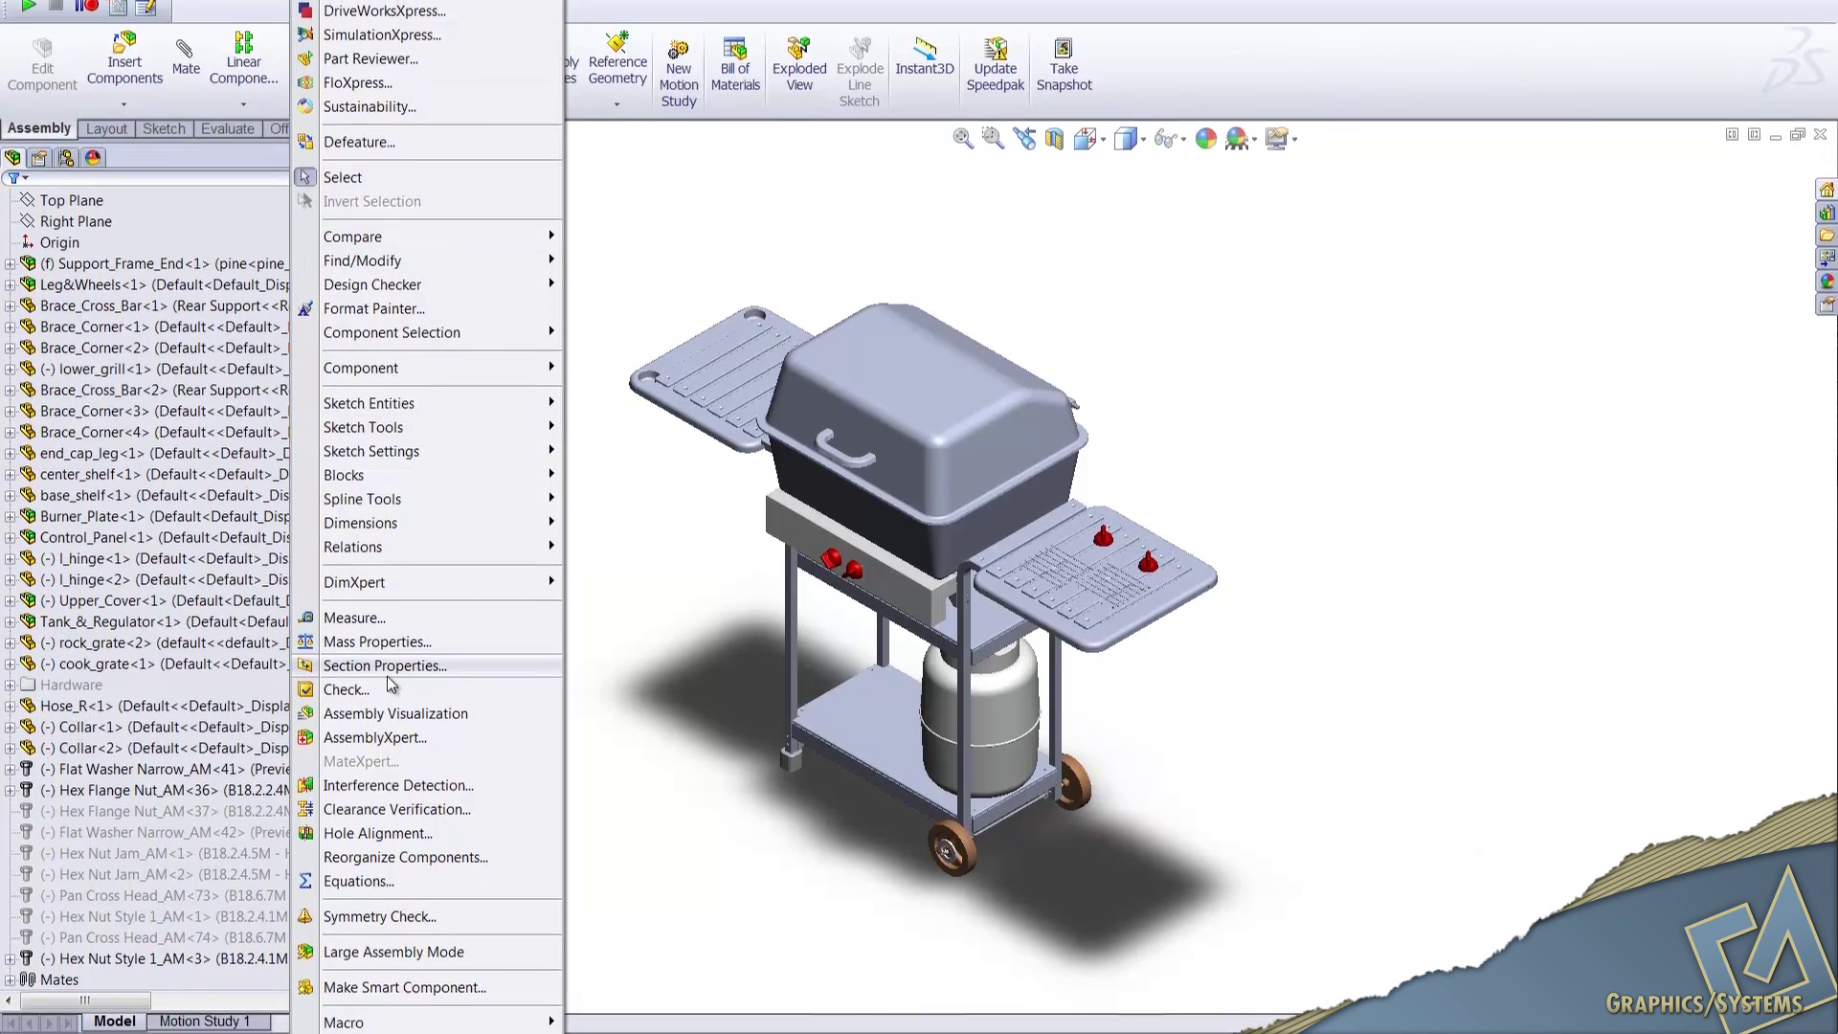
pyautogui.moveTo(368, 958)
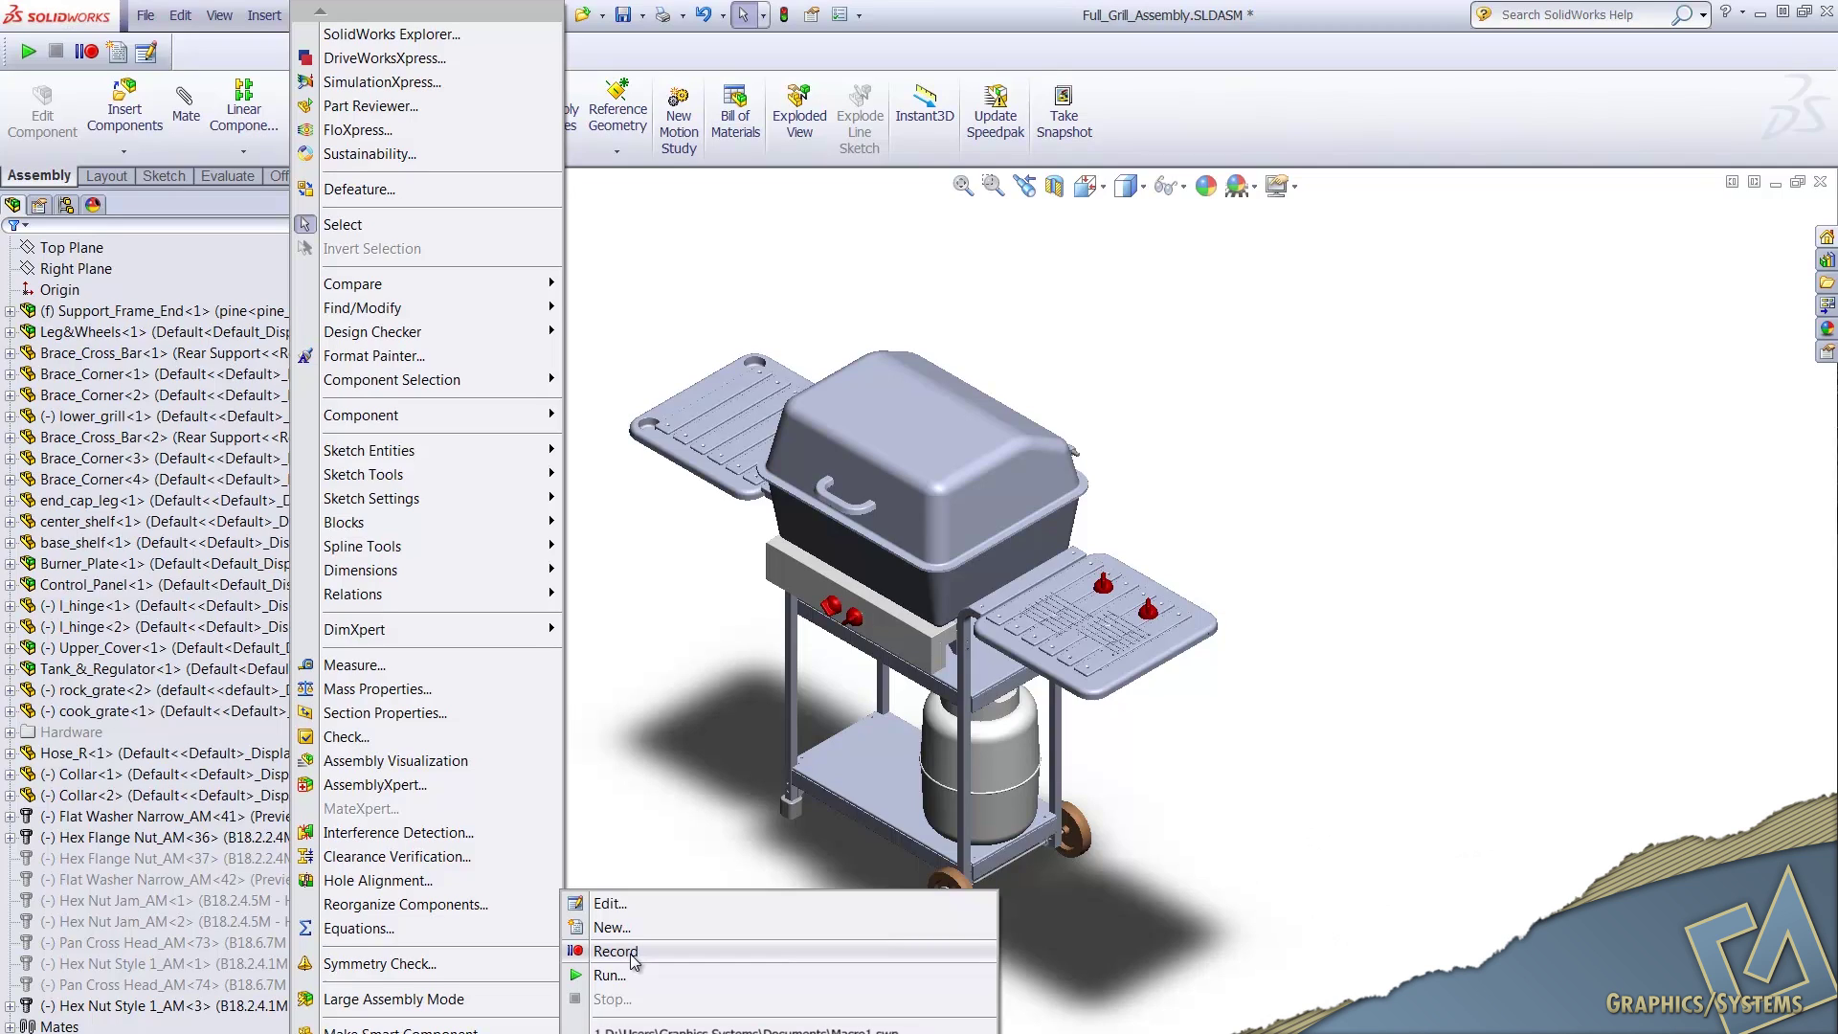
pyautogui.click(615, 951)
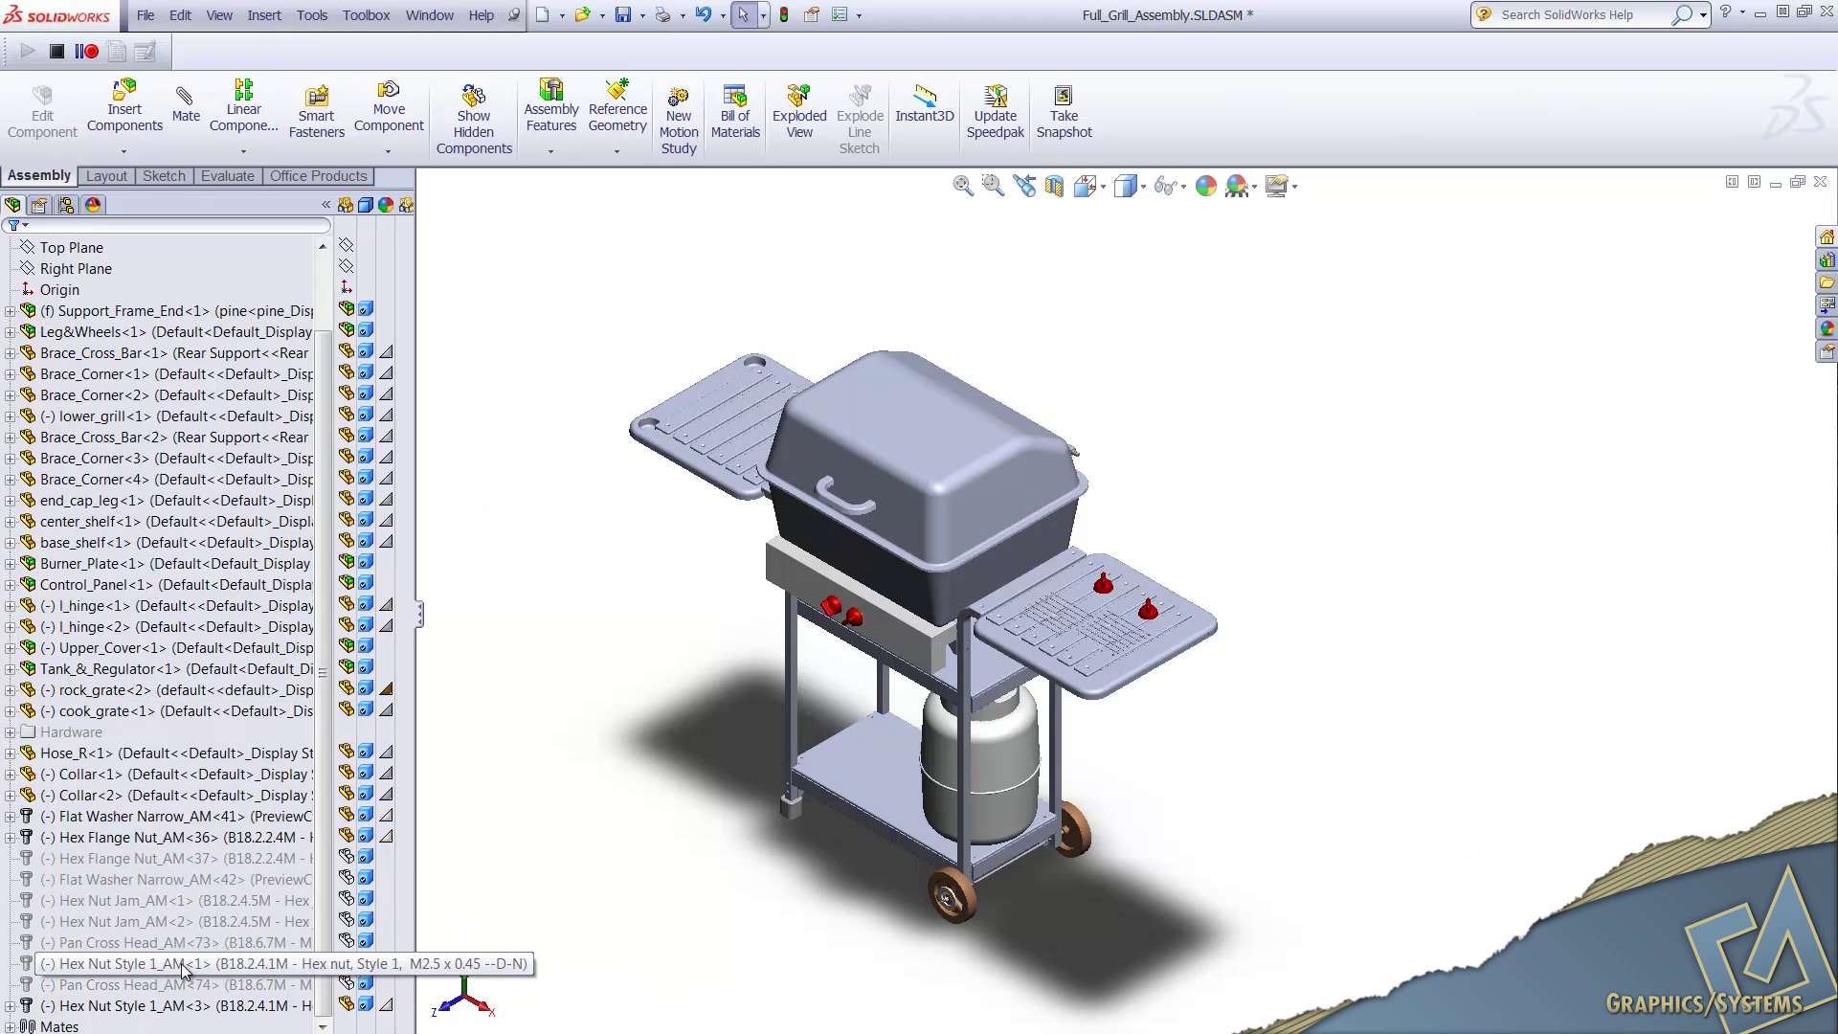
# Open the advanced component selection for defining search criteria.
pyautogui.click(383, 352)
pyautogui.click(312, 15)
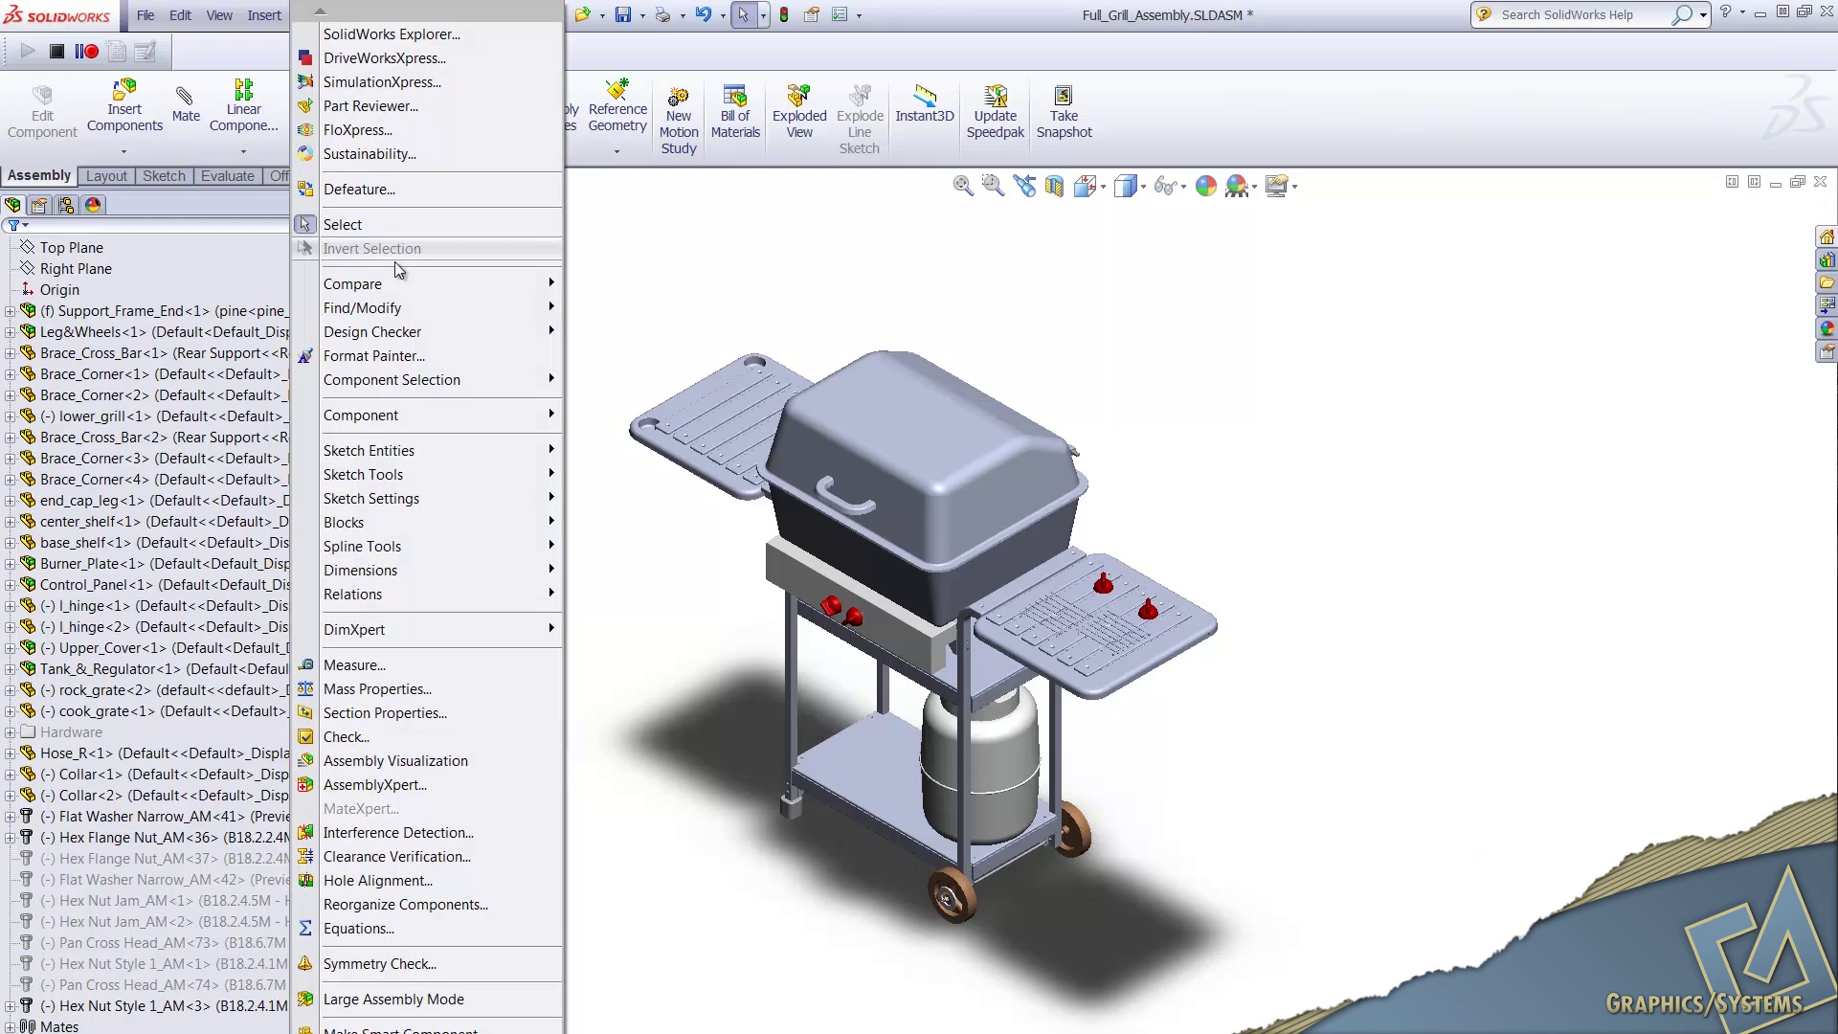
pyautogui.moveTo(388, 383)
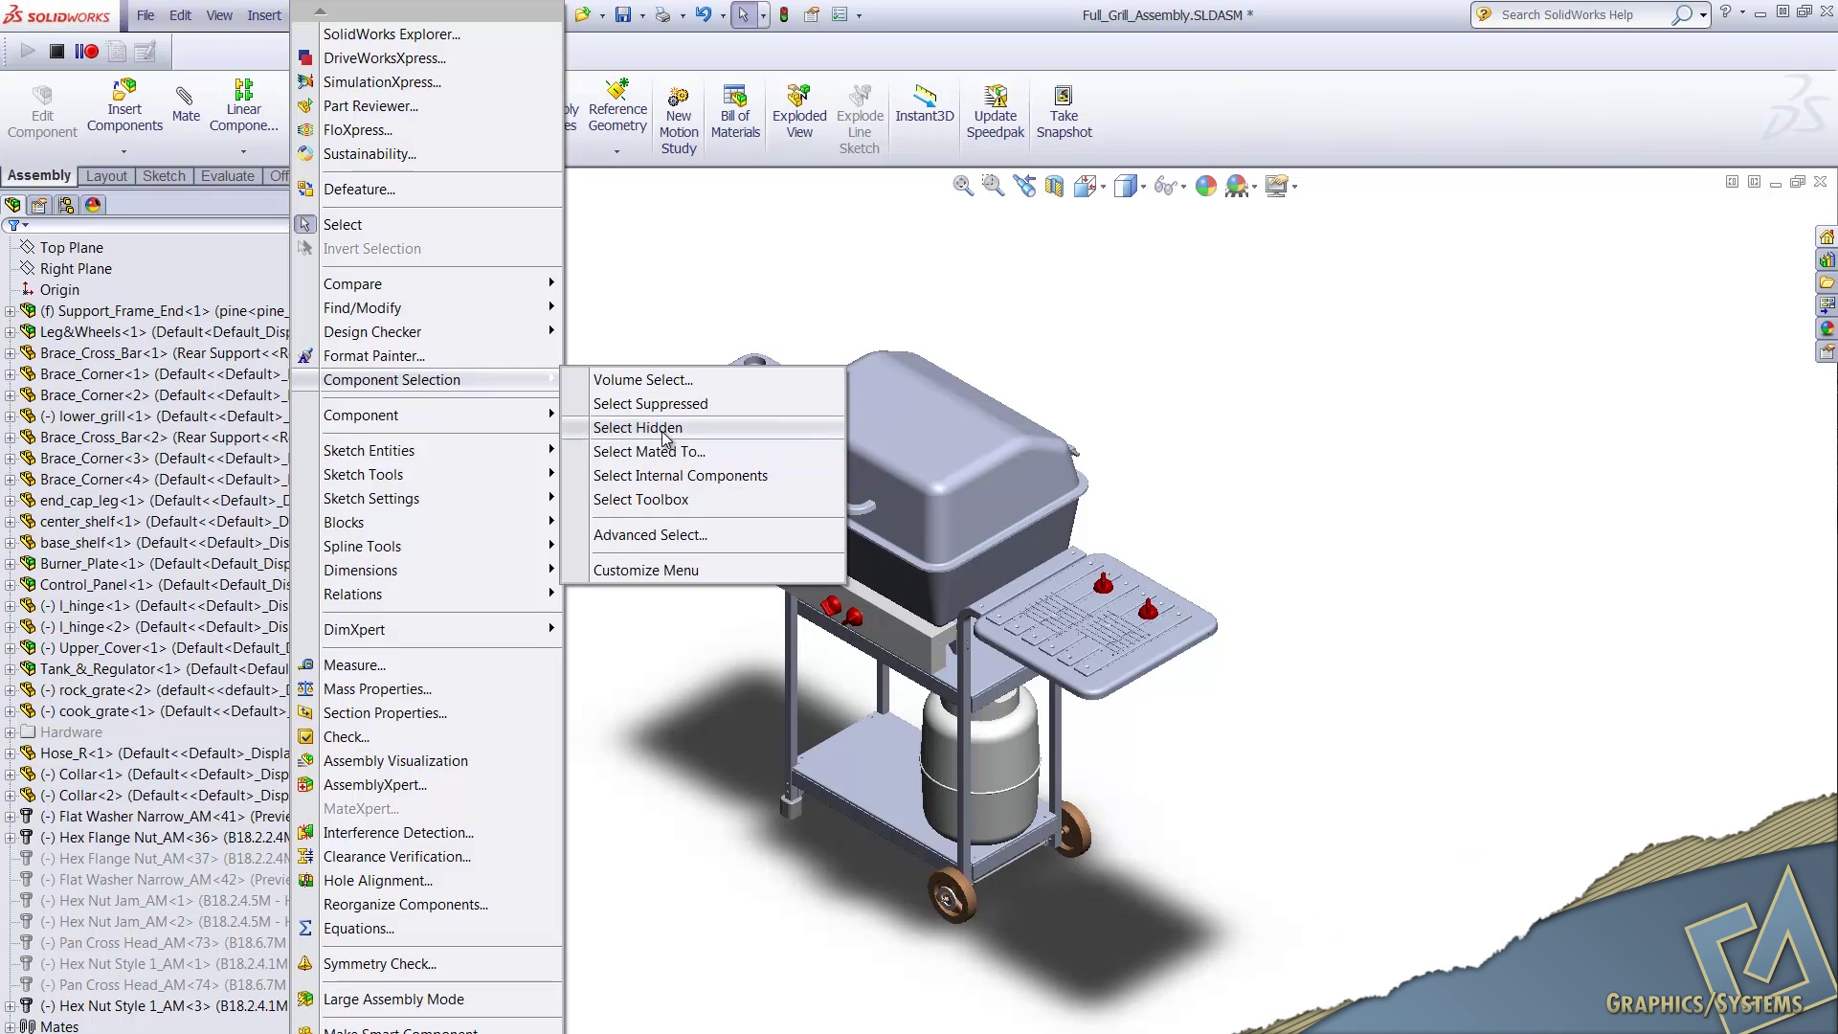
pyautogui.click(660, 534)
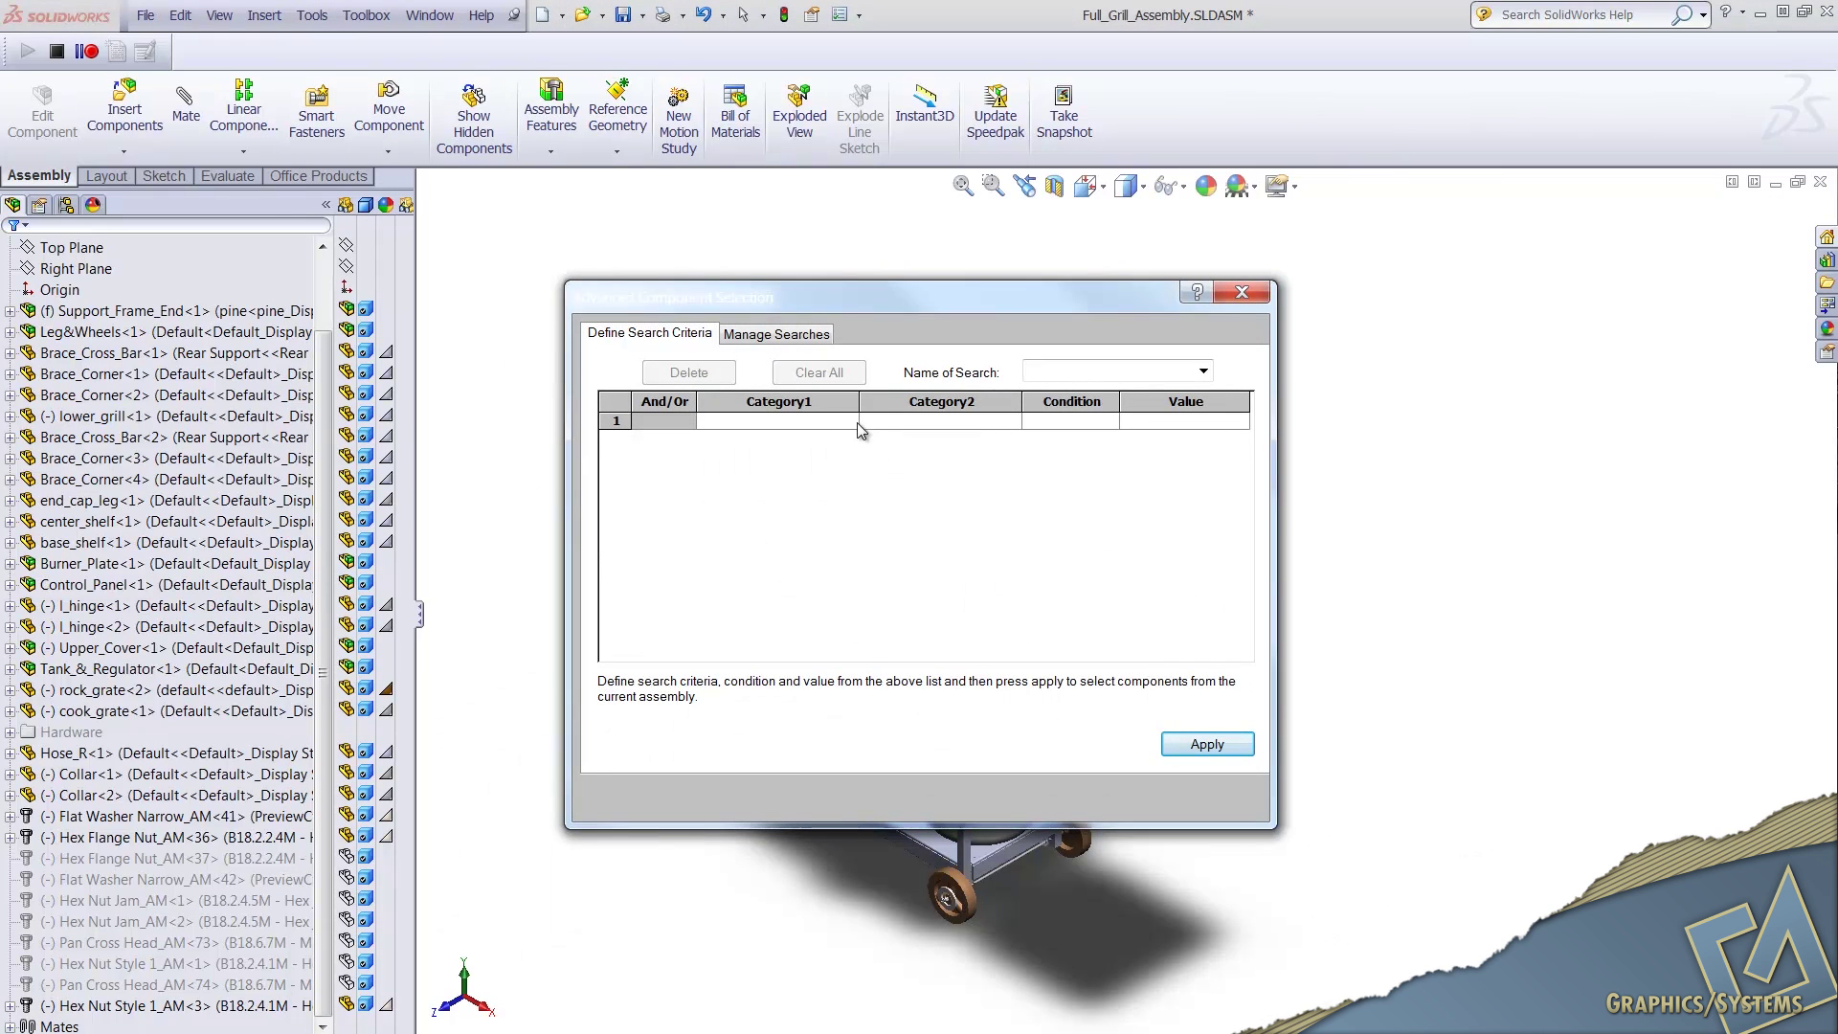
# Define the first search criterion as File Type = ToolBox Part.
pyautogui.click(852, 422)
pyautogui.click(851, 421)
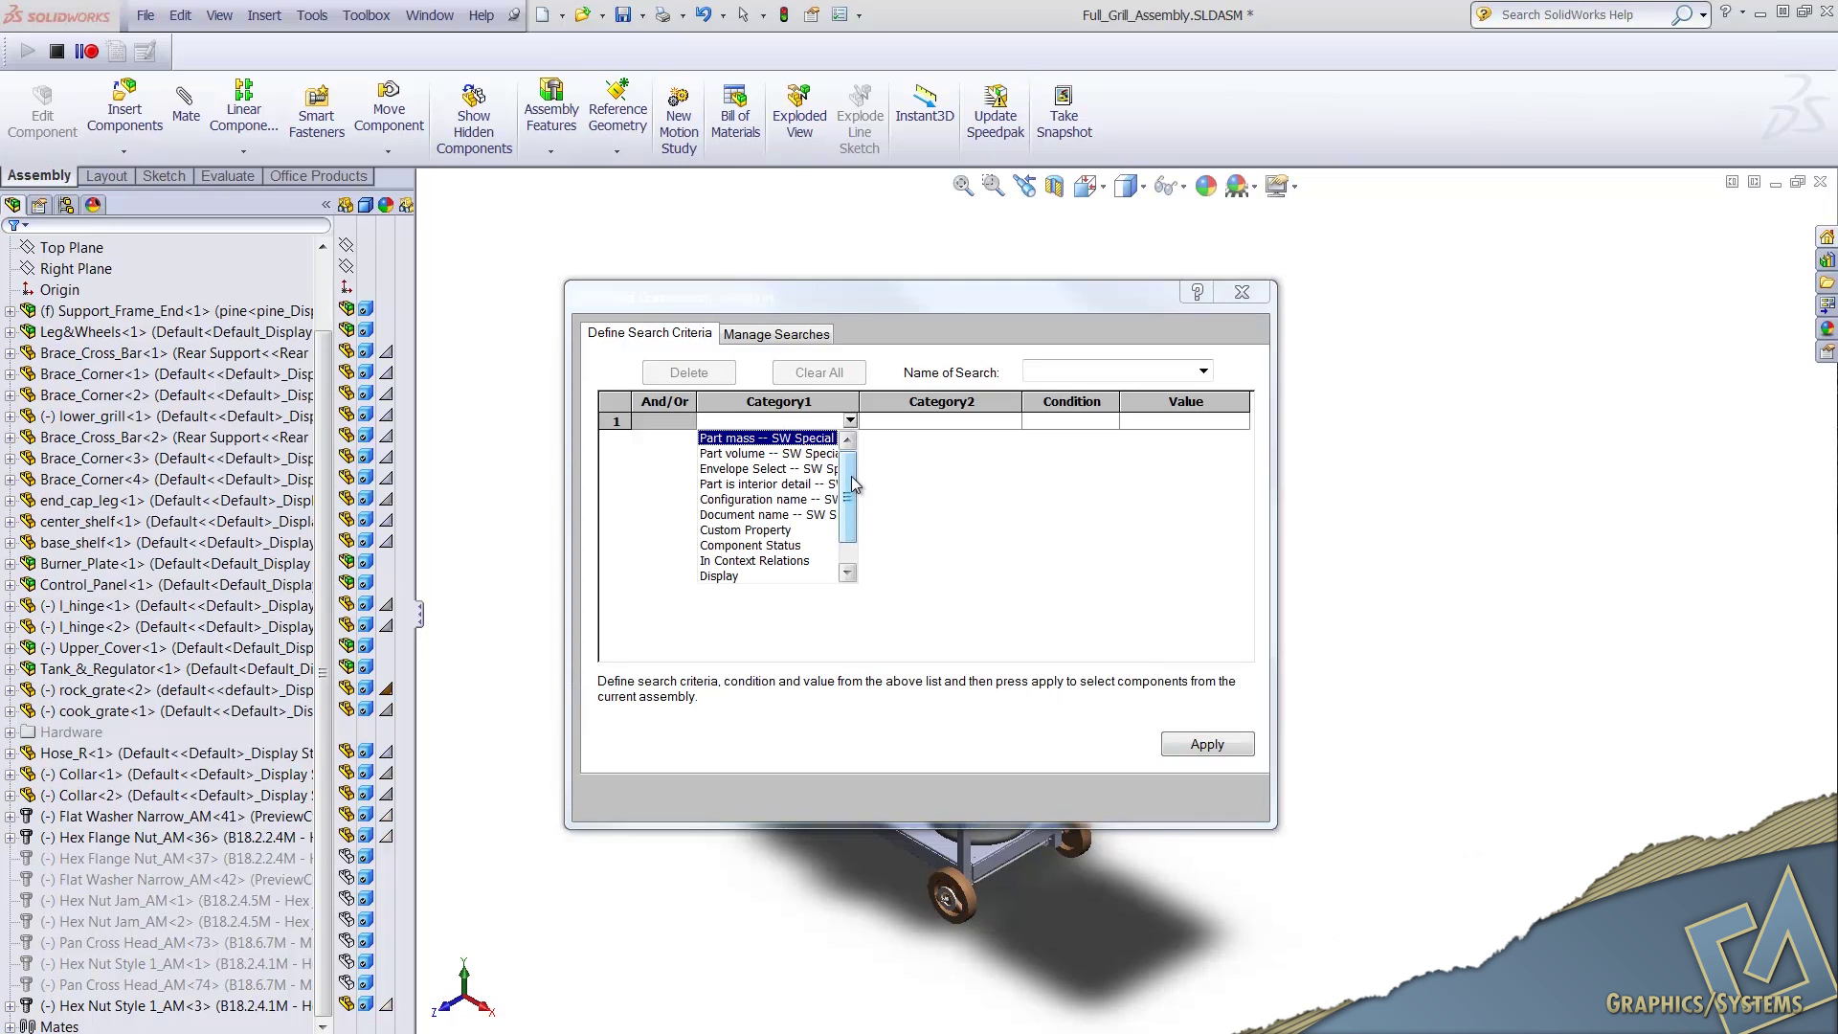
pyautogui.moveTo(848, 487); pyautogui.dragTo(848, 508)
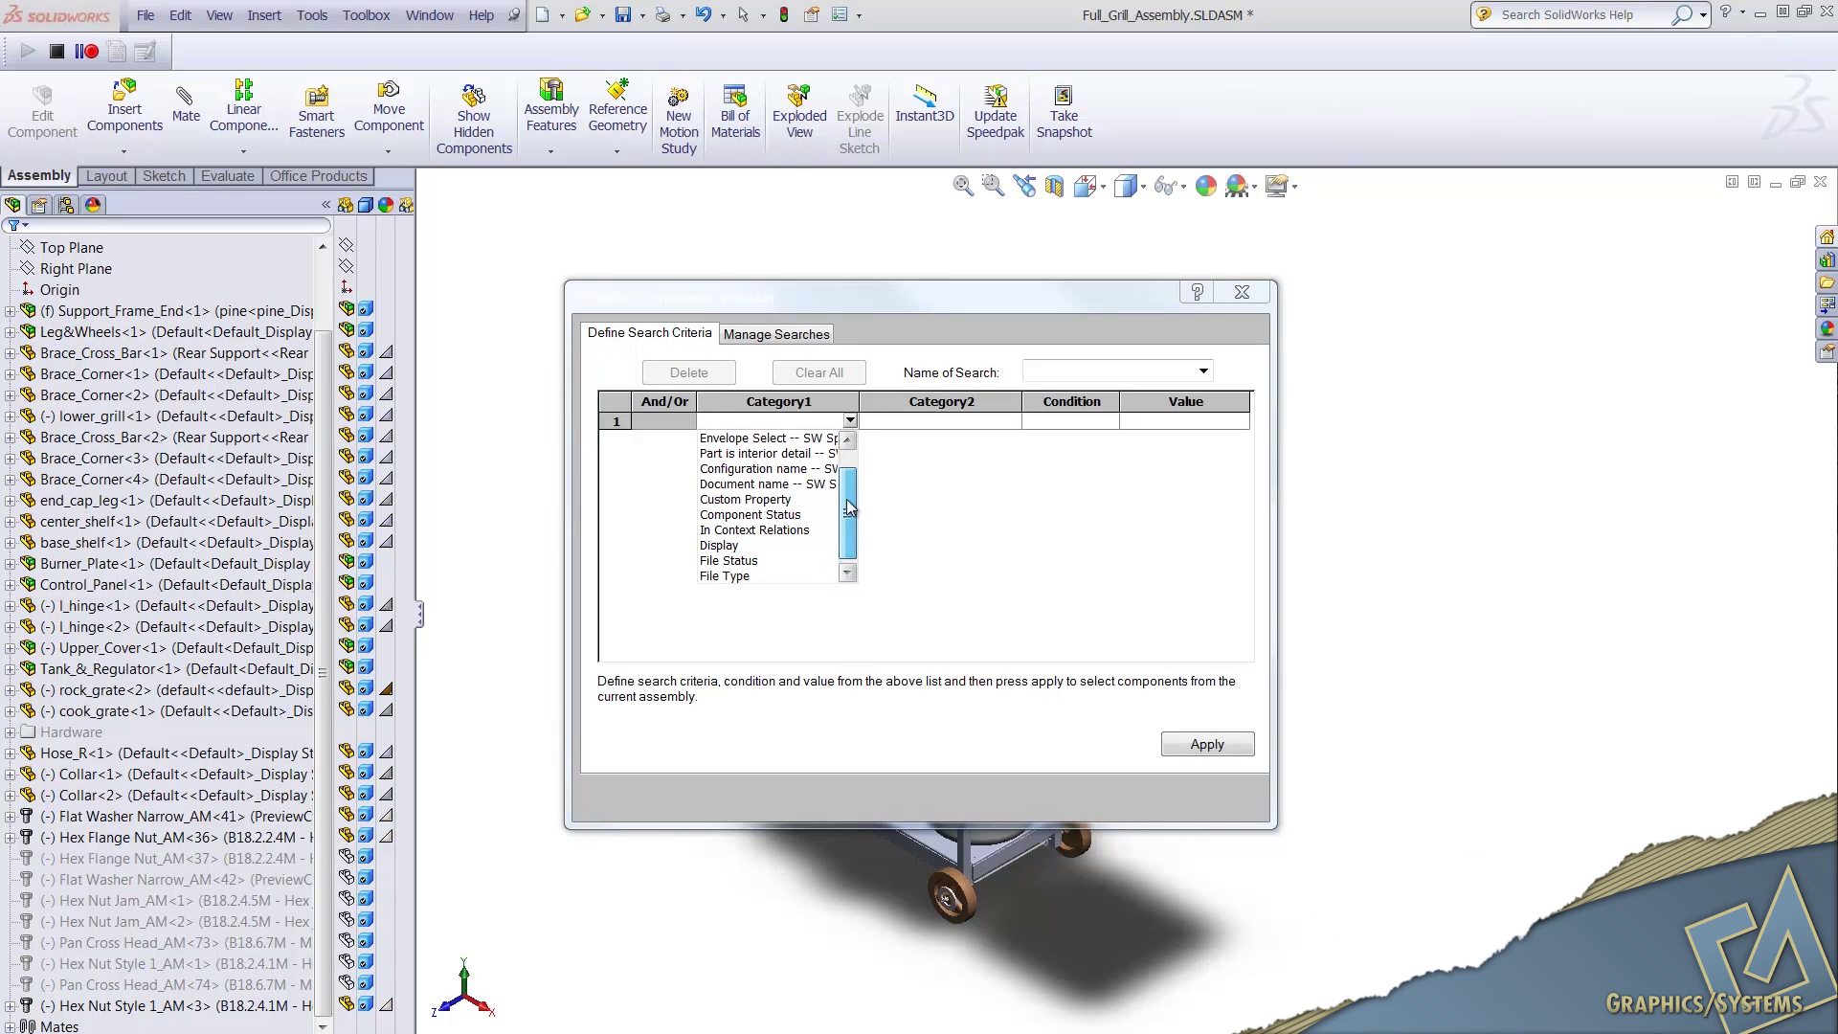
pyautogui.click(740, 578)
pyautogui.click(740, 578)
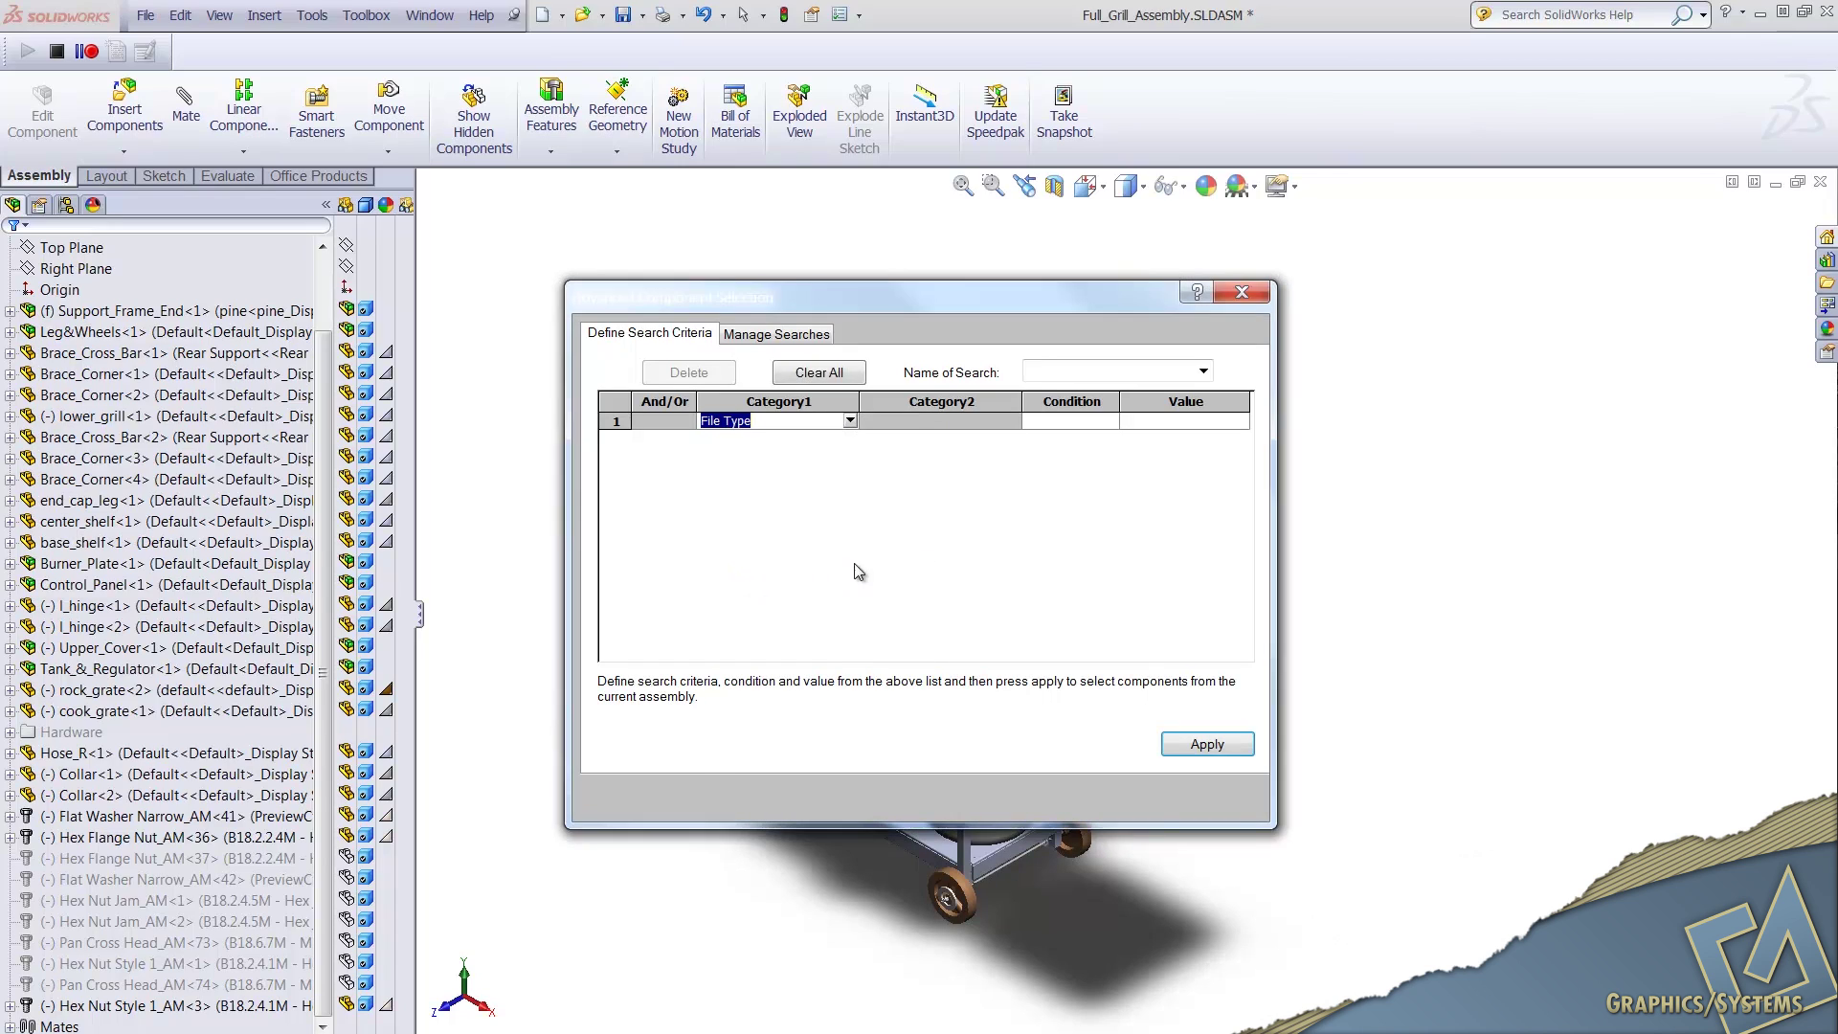
pyautogui.click(1111, 423)
pyautogui.click(1052, 447)
pyautogui.click(1242, 423)
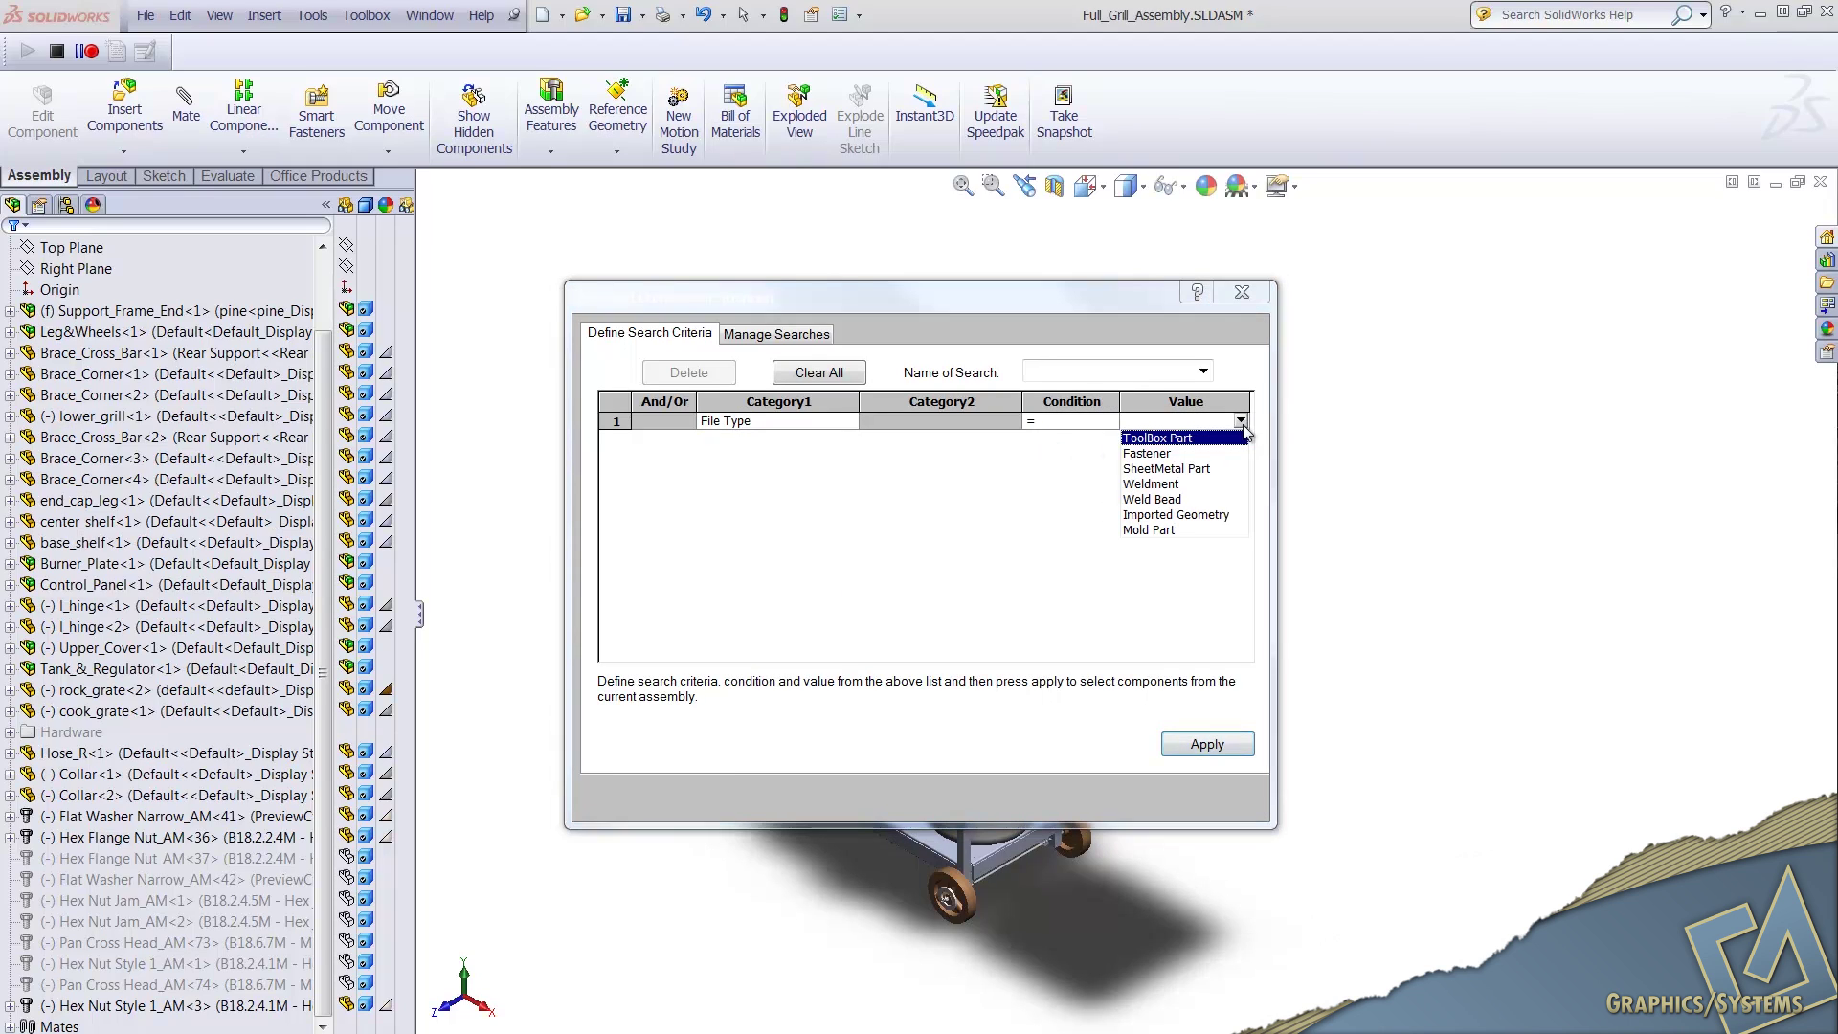
pyautogui.click(1172, 438)
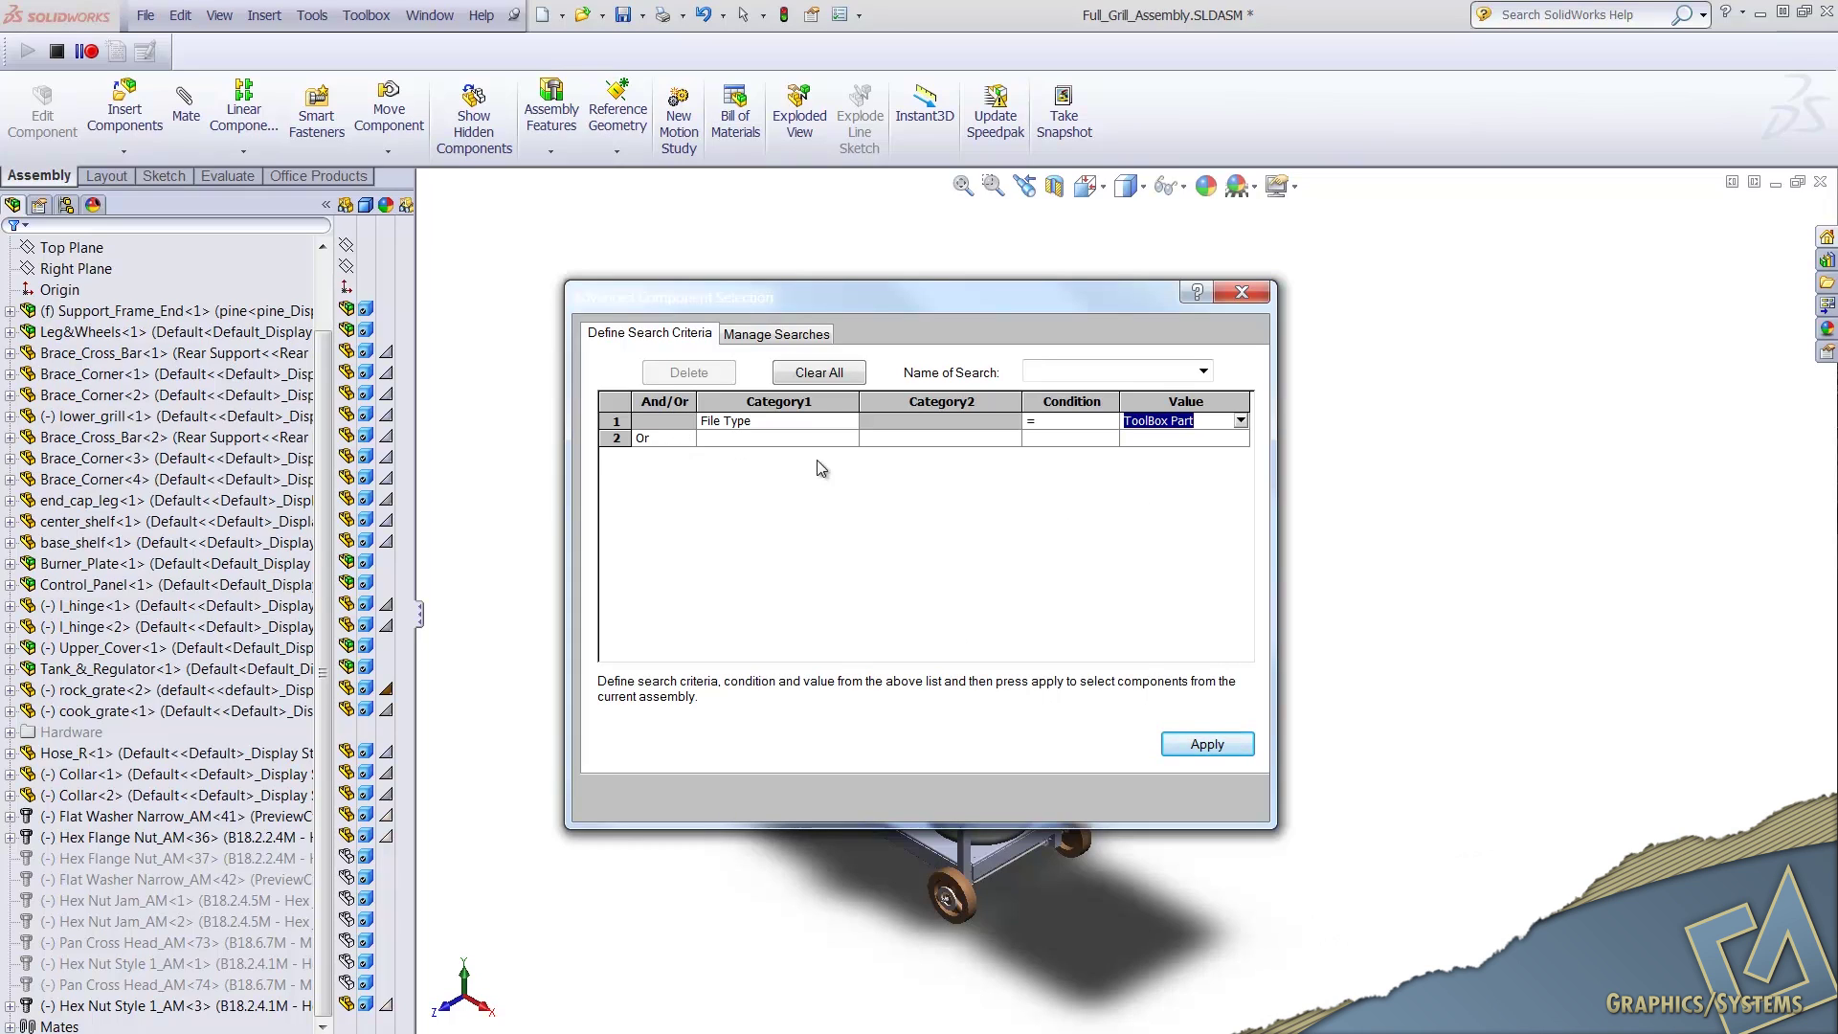
# Add a second search criterion, Or File Type = Fastener.
pyautogui.click(851, 441)
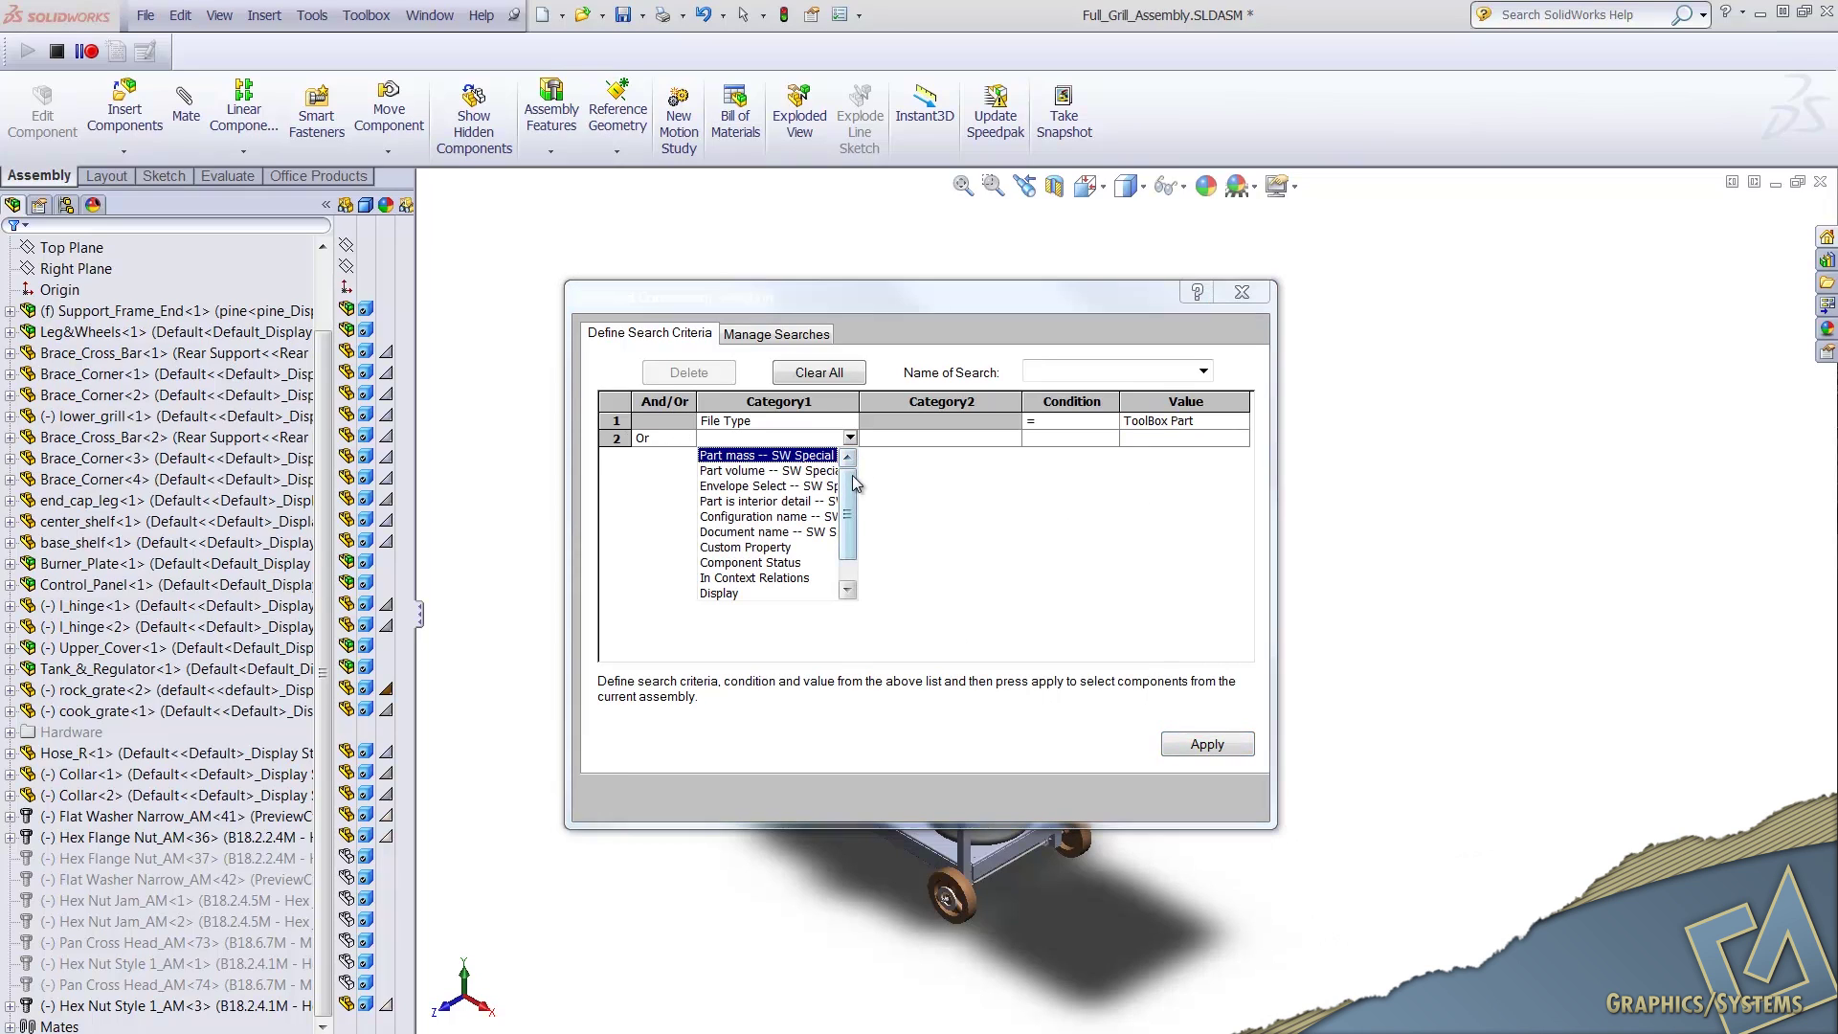
pyautogui.scroll(-1, 852, 475)
pyautogui.click(745, 594)
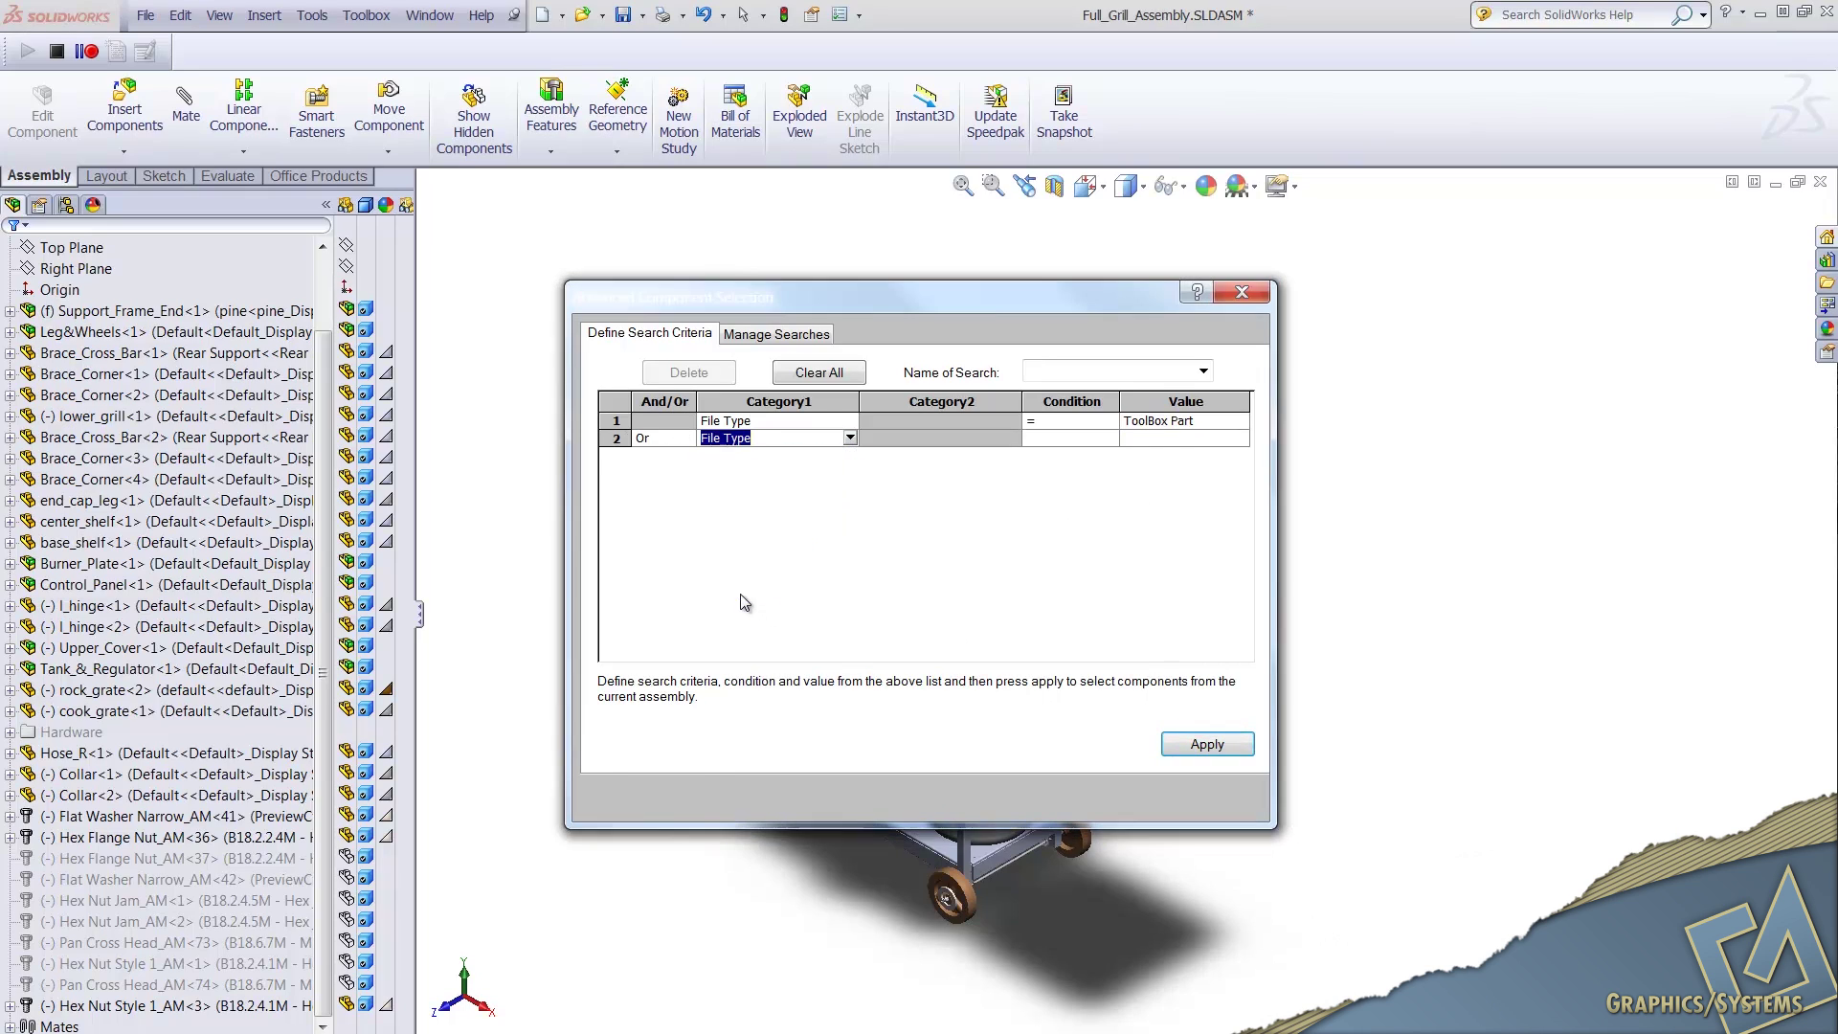
pyautogui.click(1110, 439)
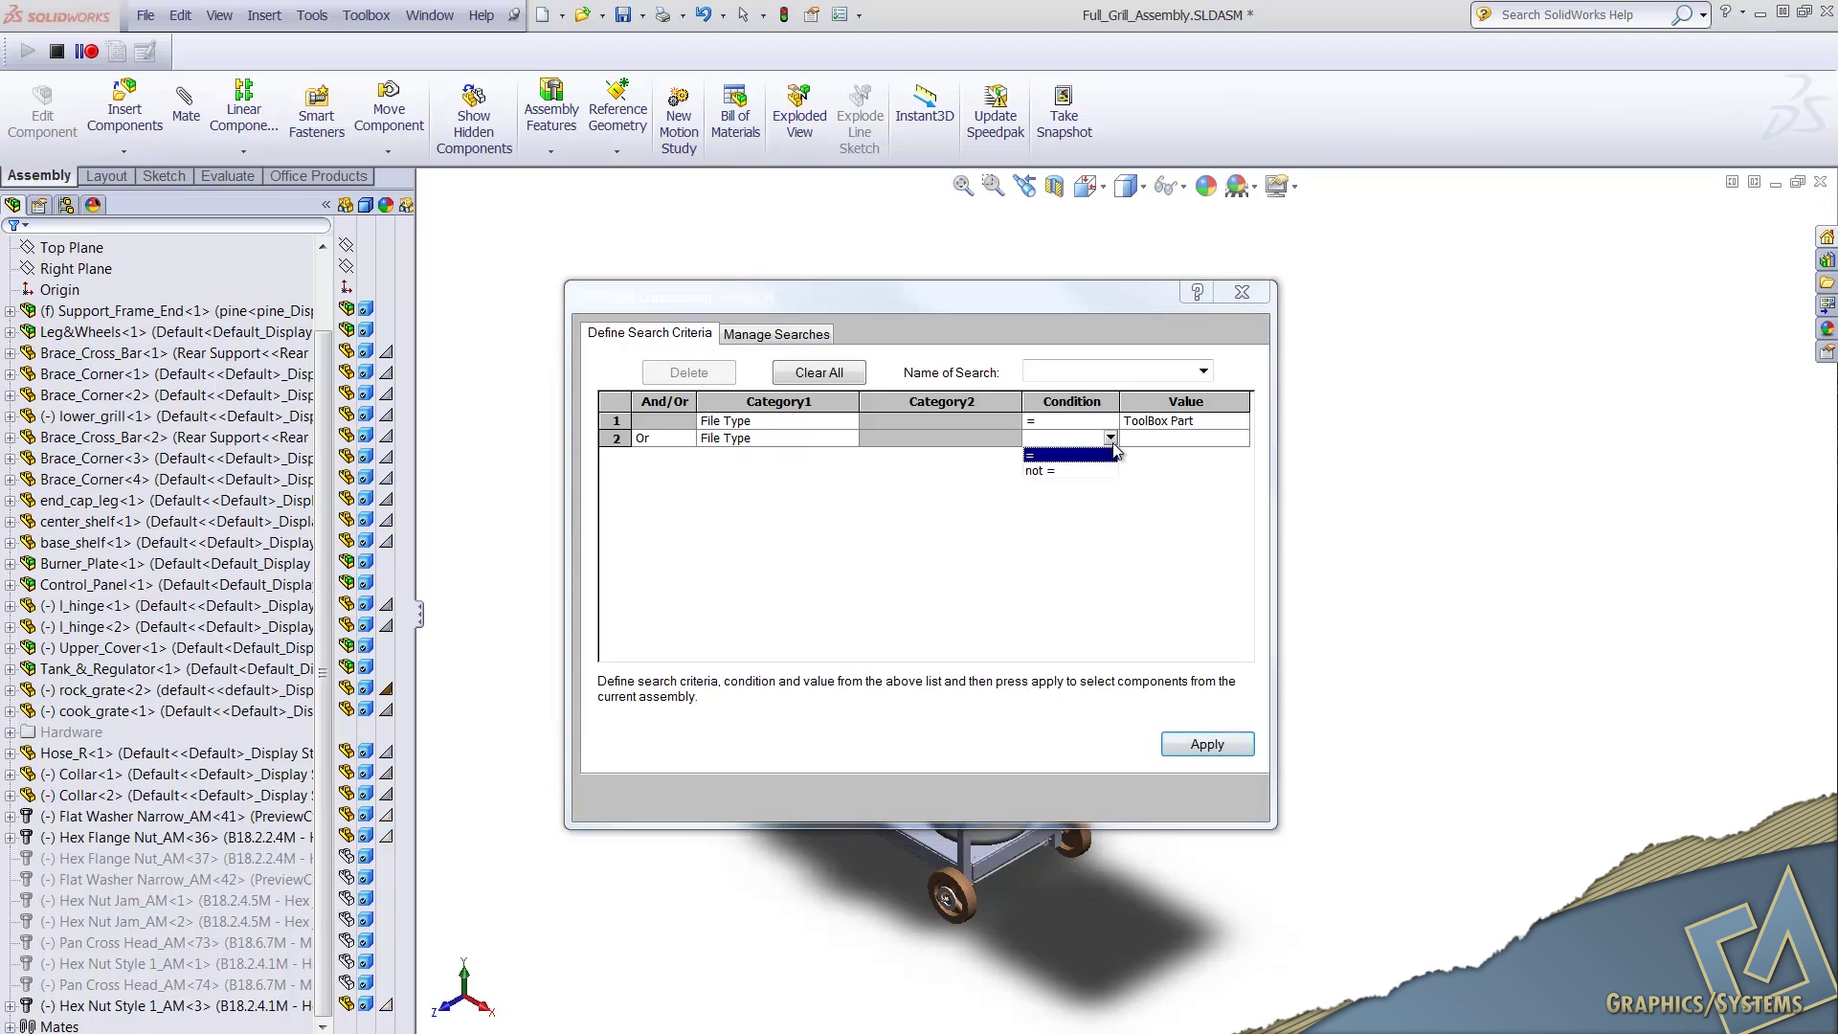
pyautogui.click(1065, 456)
pyautogui.click(1241, 438)
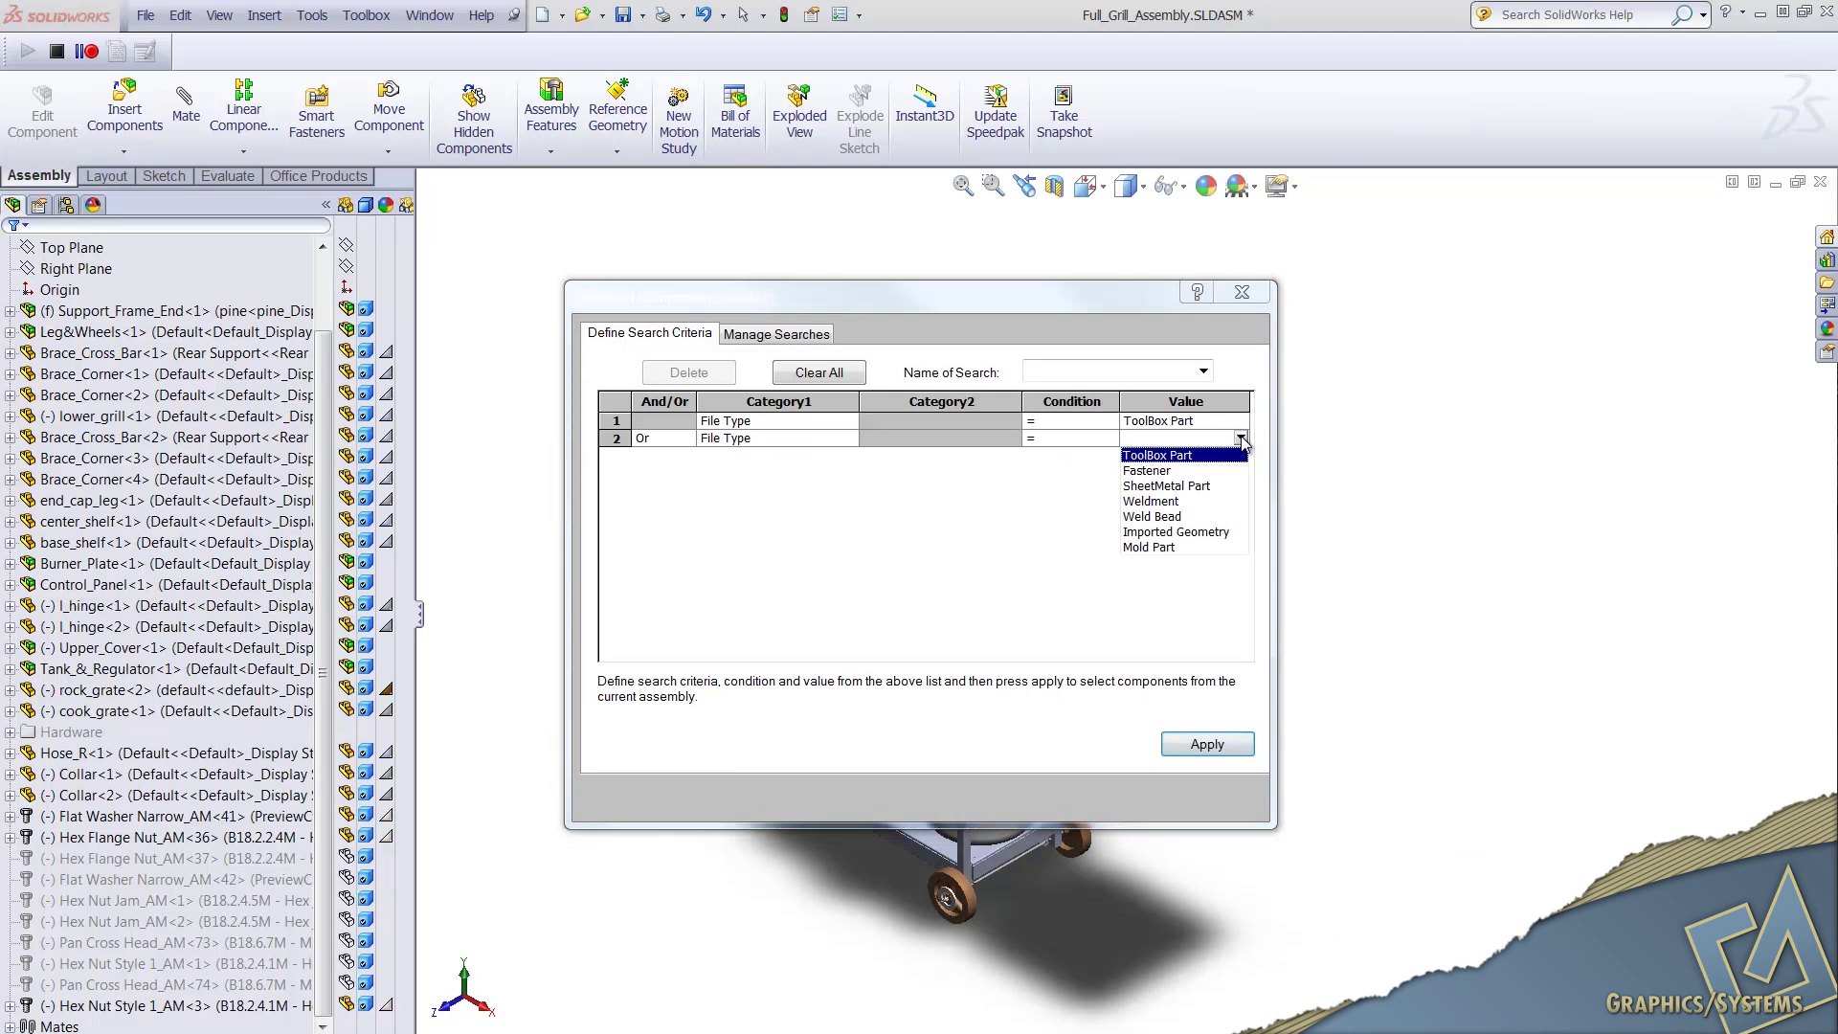
pyautogui.click(1158, 471)
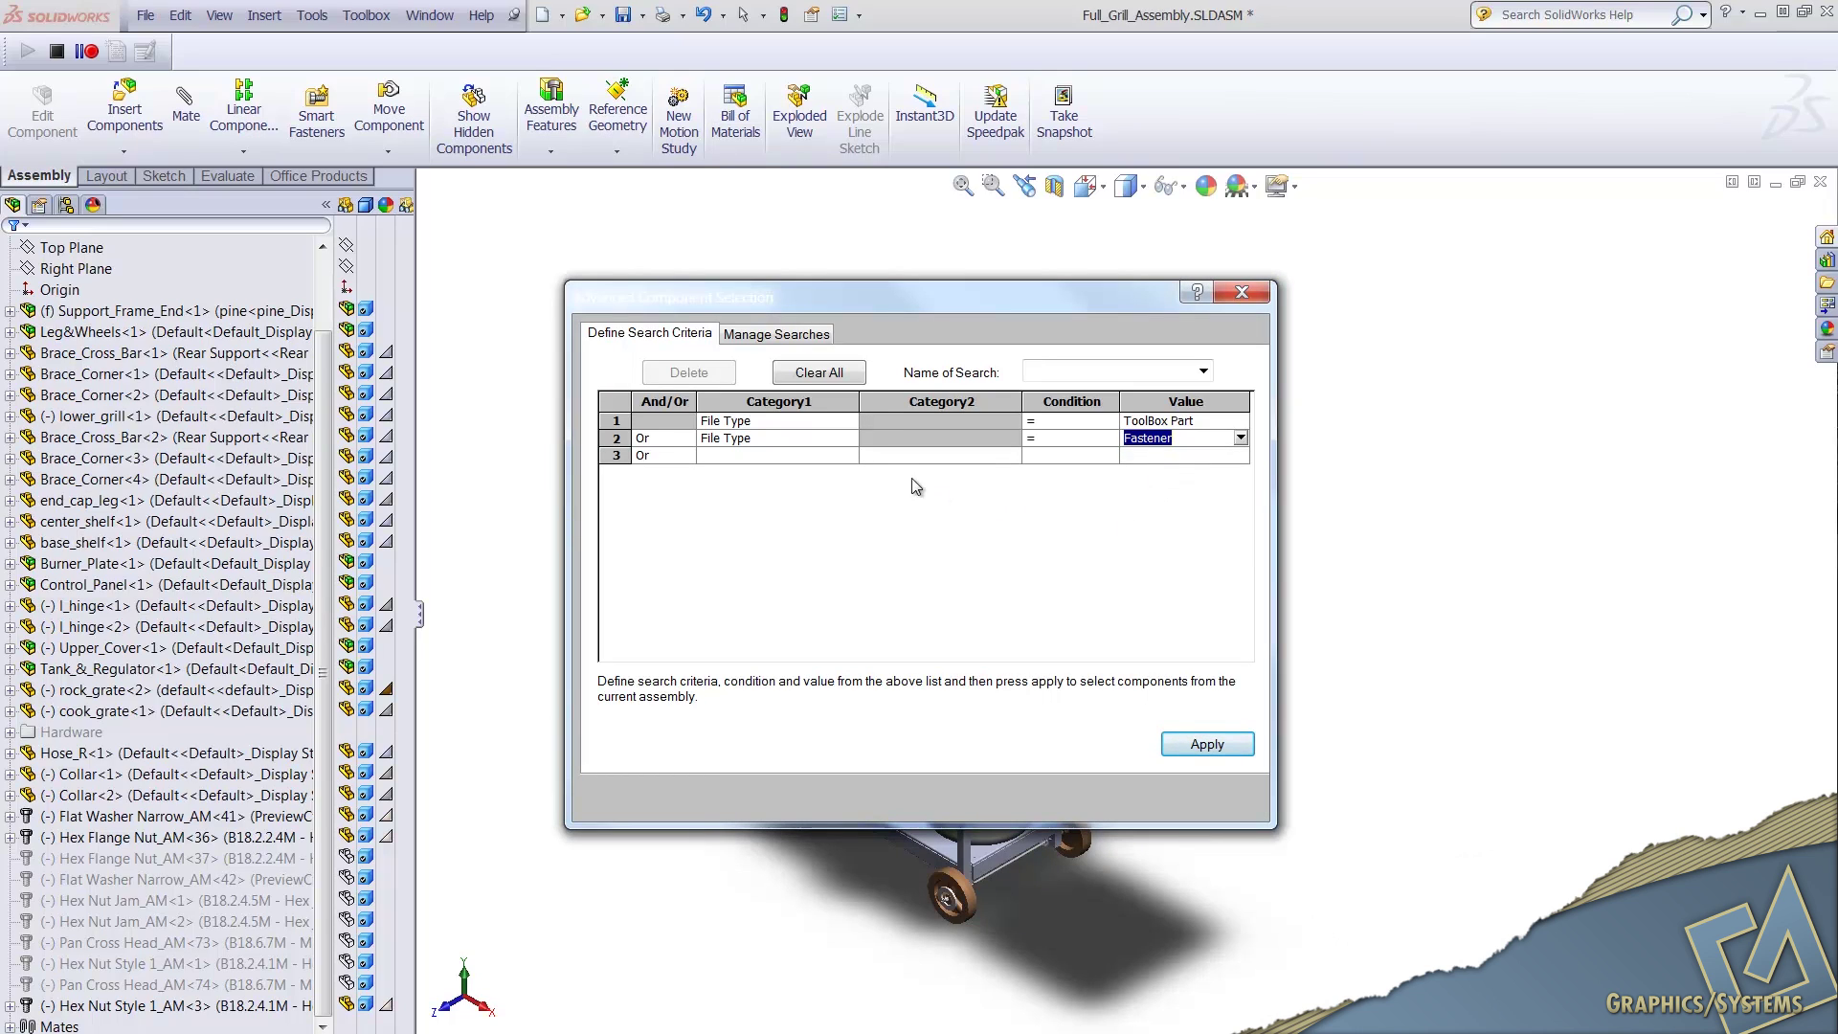
# Add a third search criterion, Or Component Status = Suppressed.
pyautogui.click(852, 460)
pyautogui.click(850, 456)
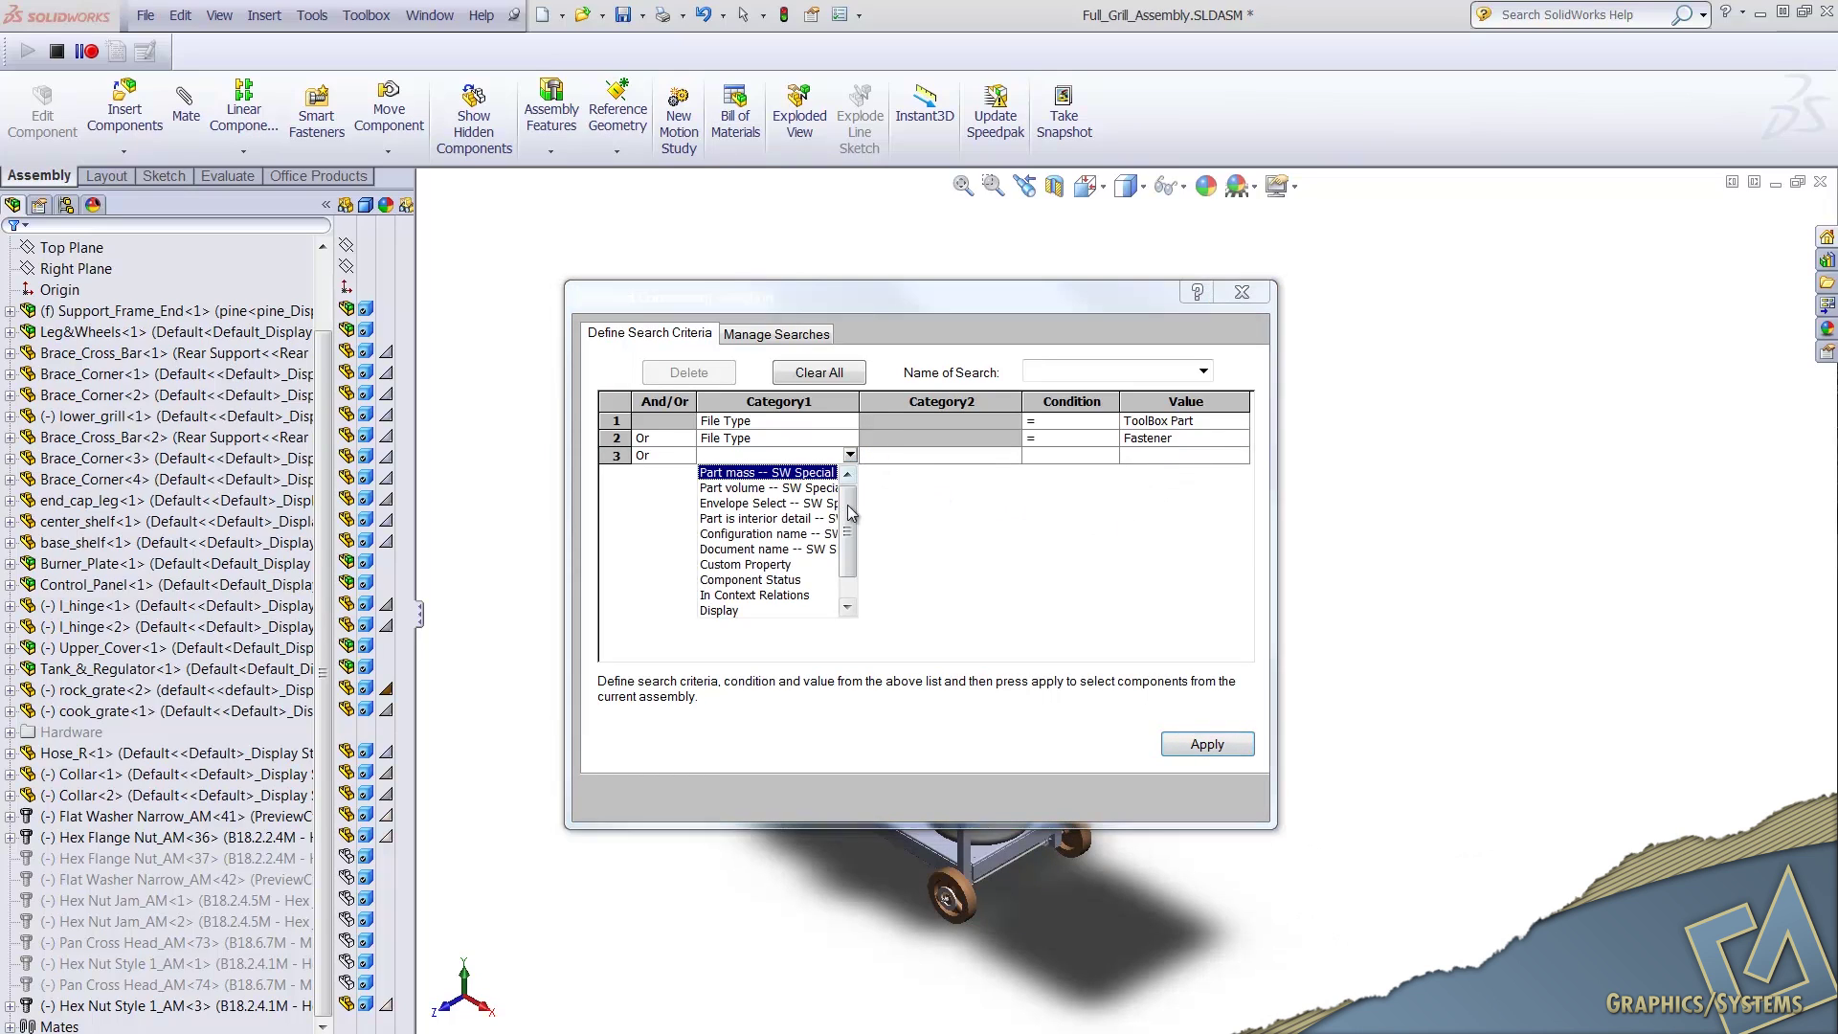
pyautogui.moveTo(849, 522); pyautogui.dragTo(850, 560)
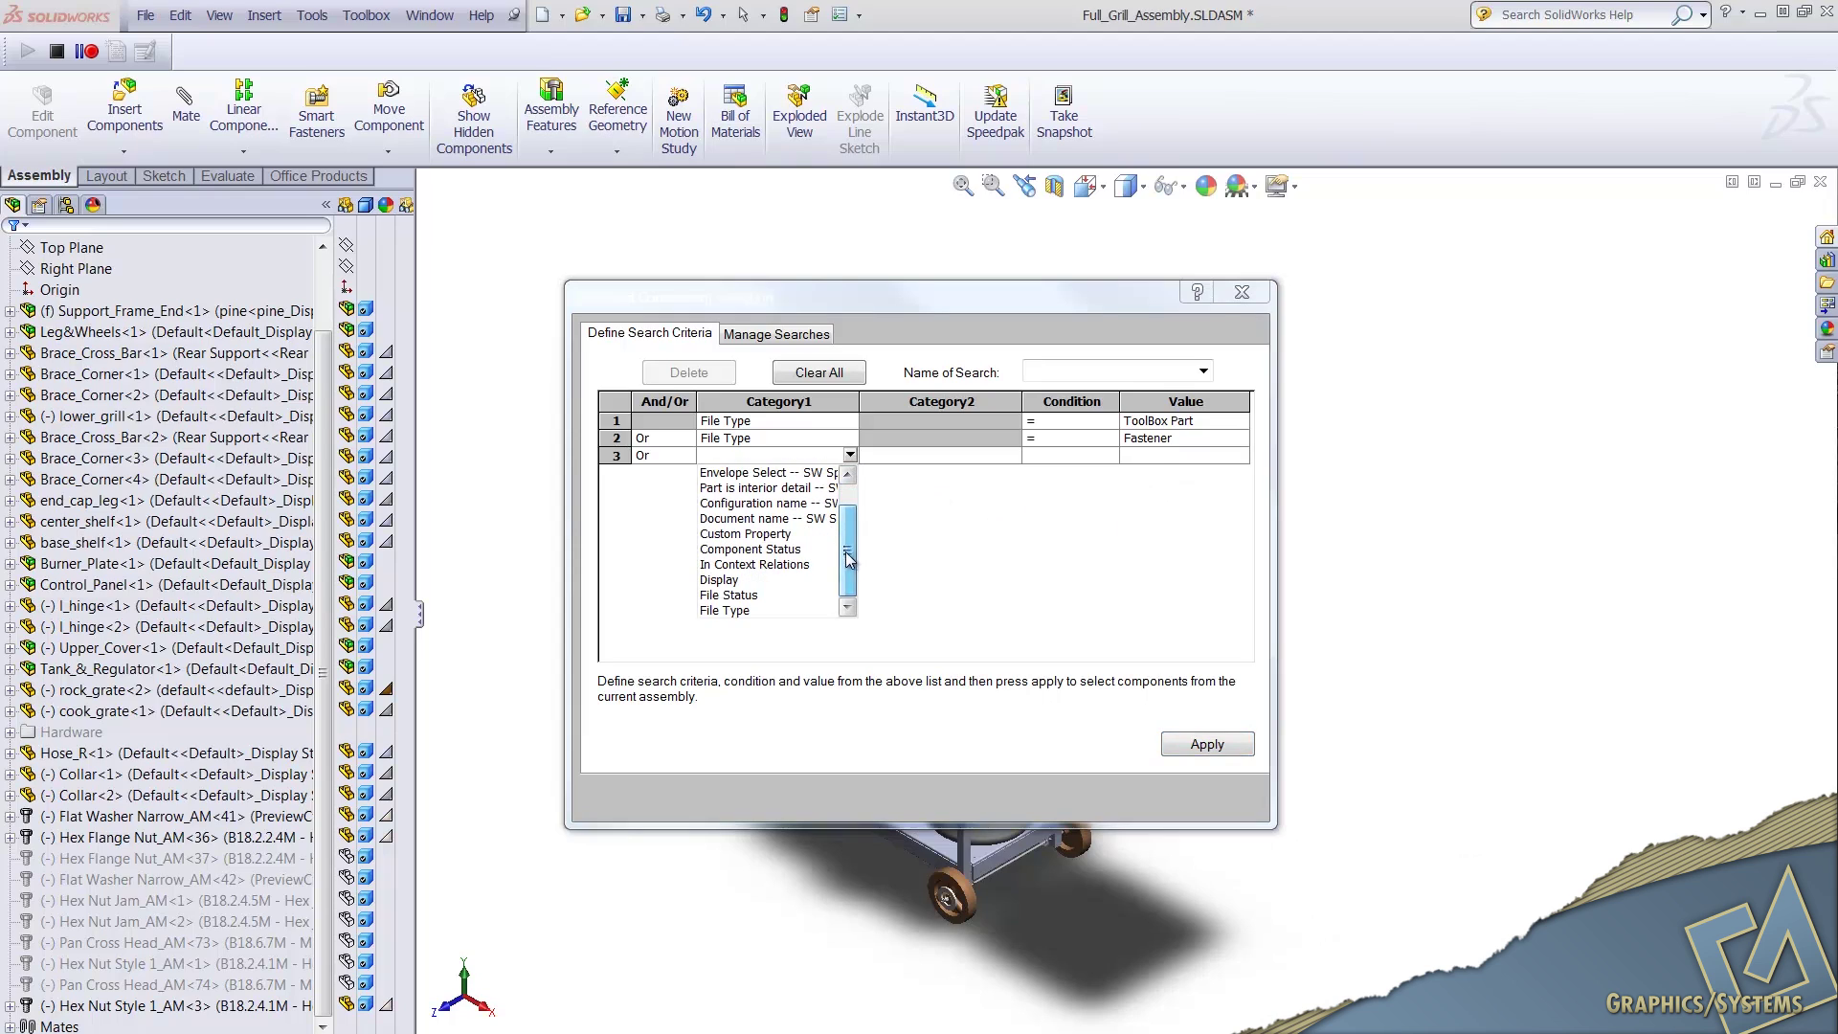
pyautogui.click(790, 549)
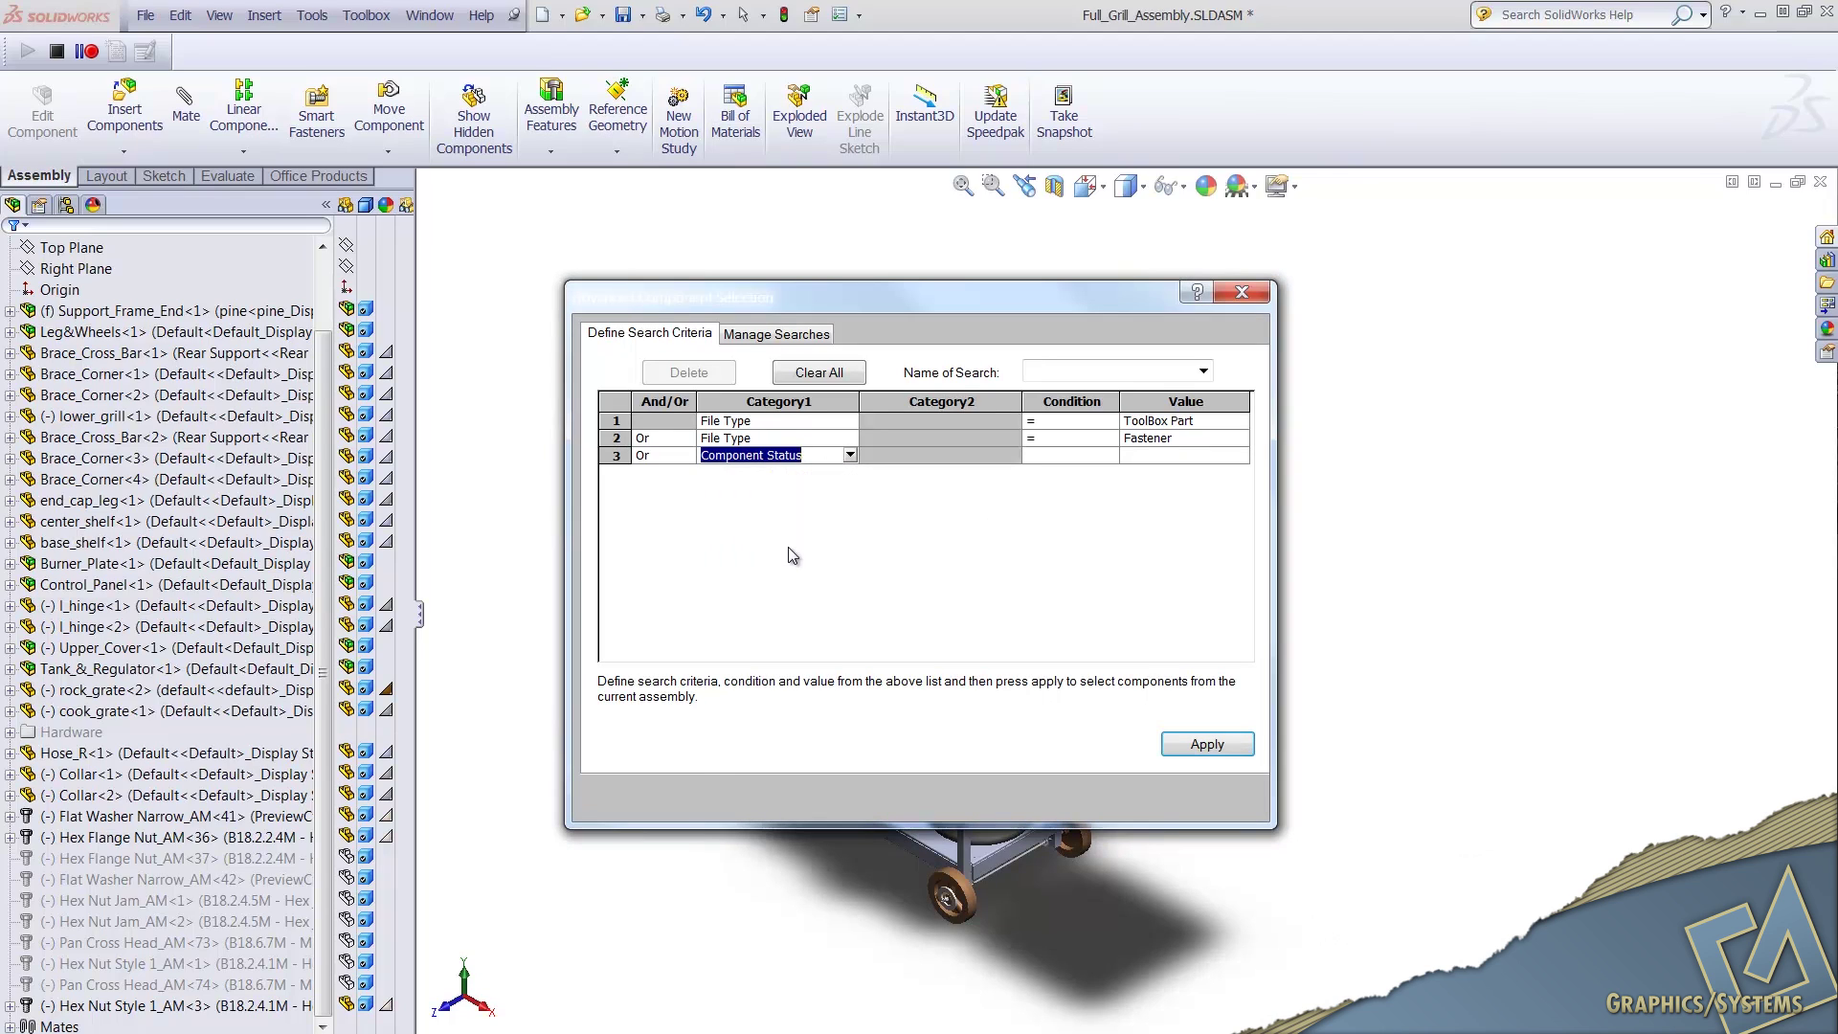
pyautogui.click(1111, 457)
pyautogui.click(1053, 472)
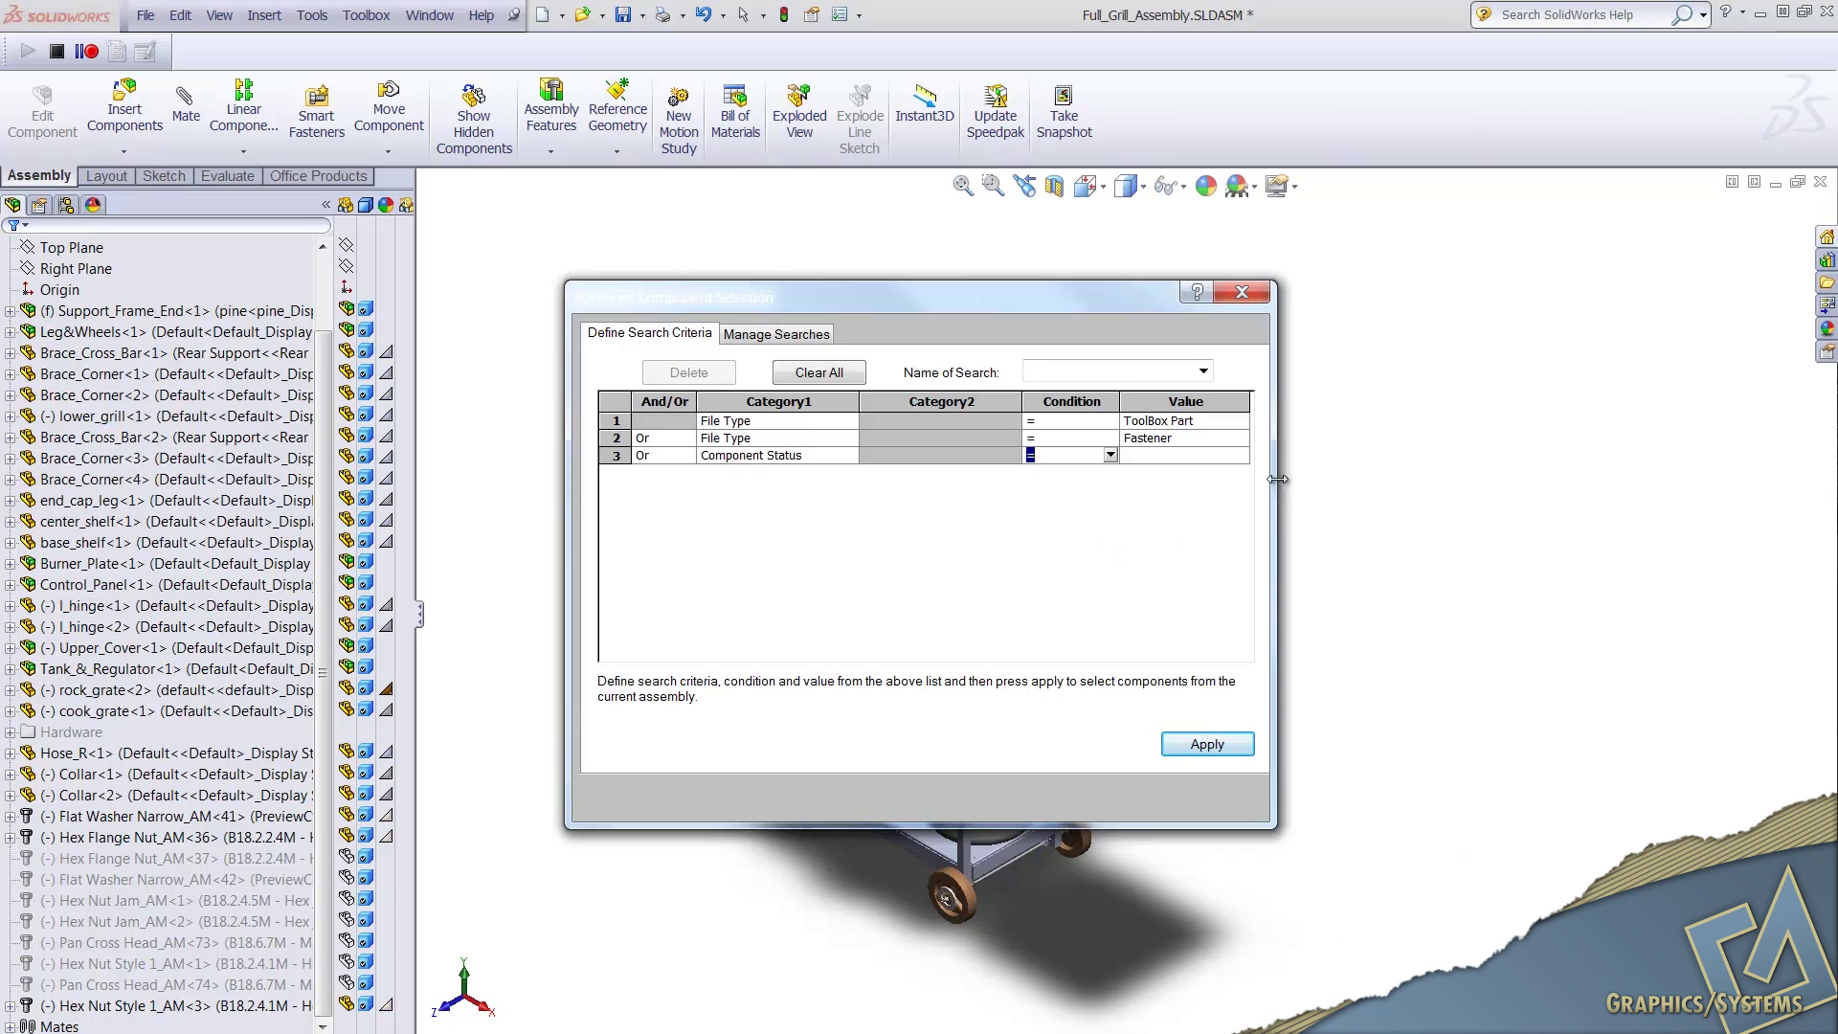
pyautogui.click(1241, 456)
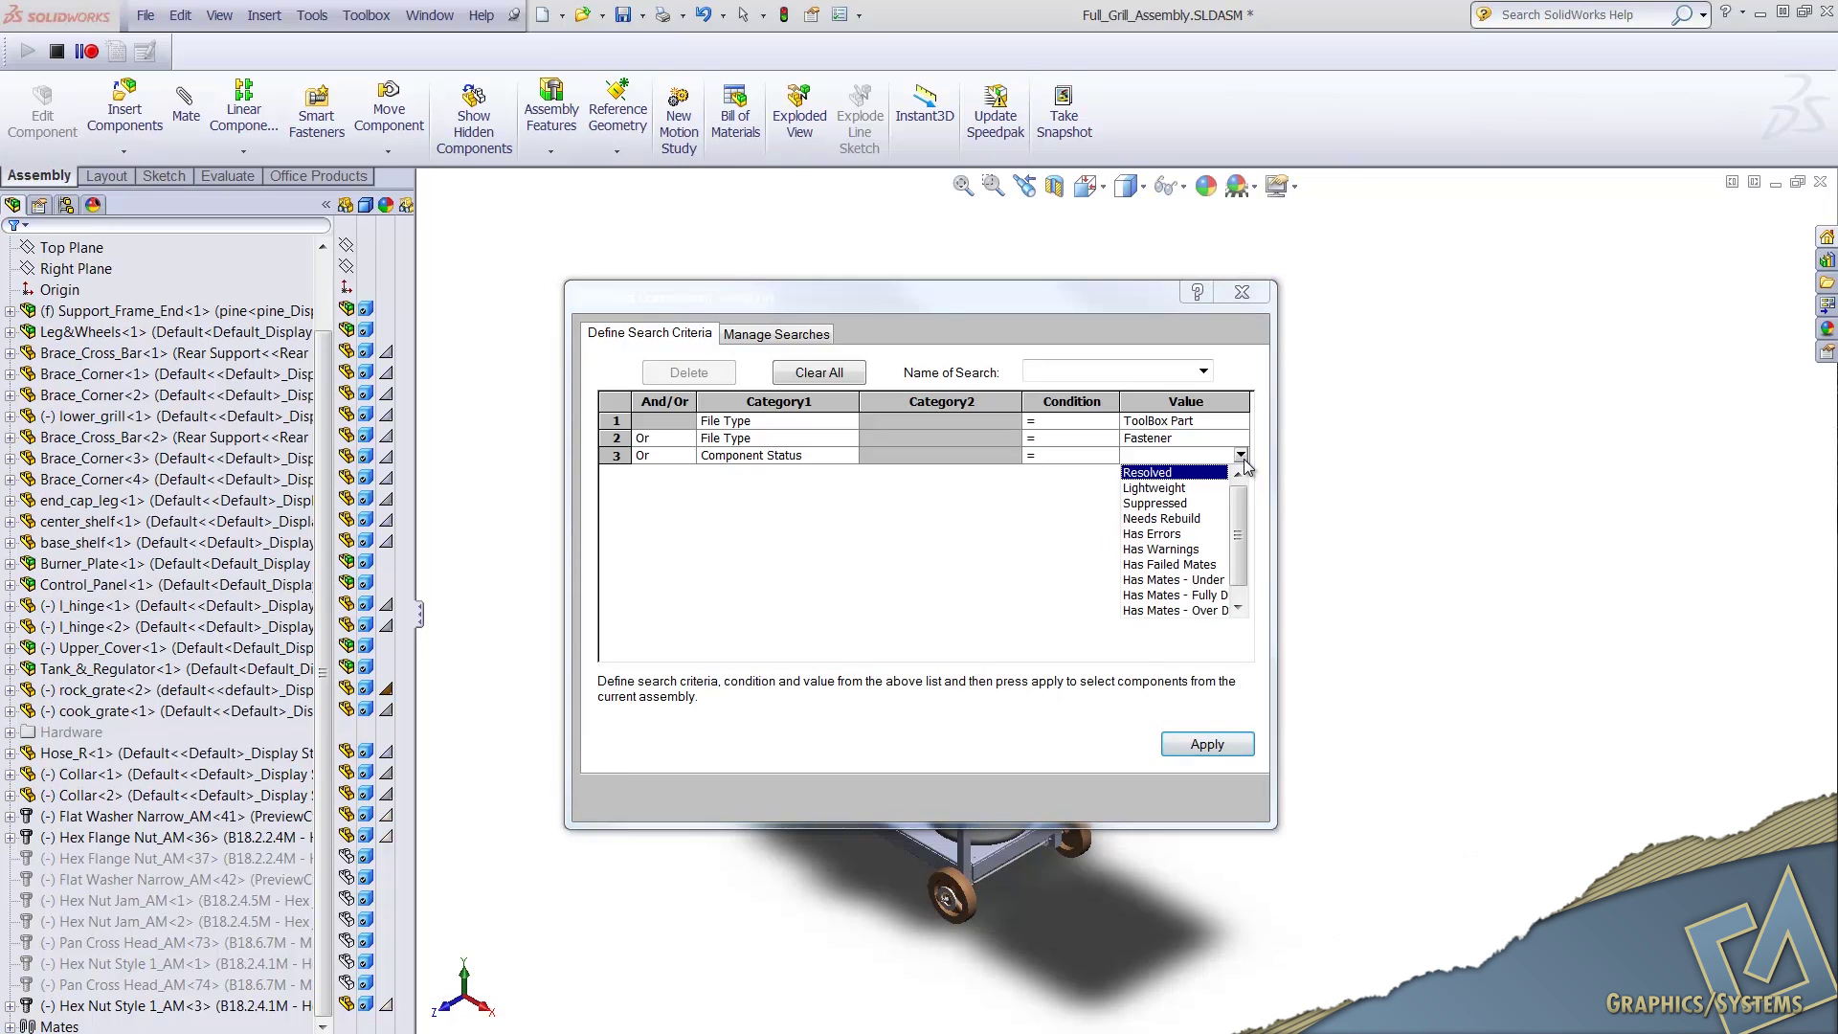
pyautogui.click(1173, 504)
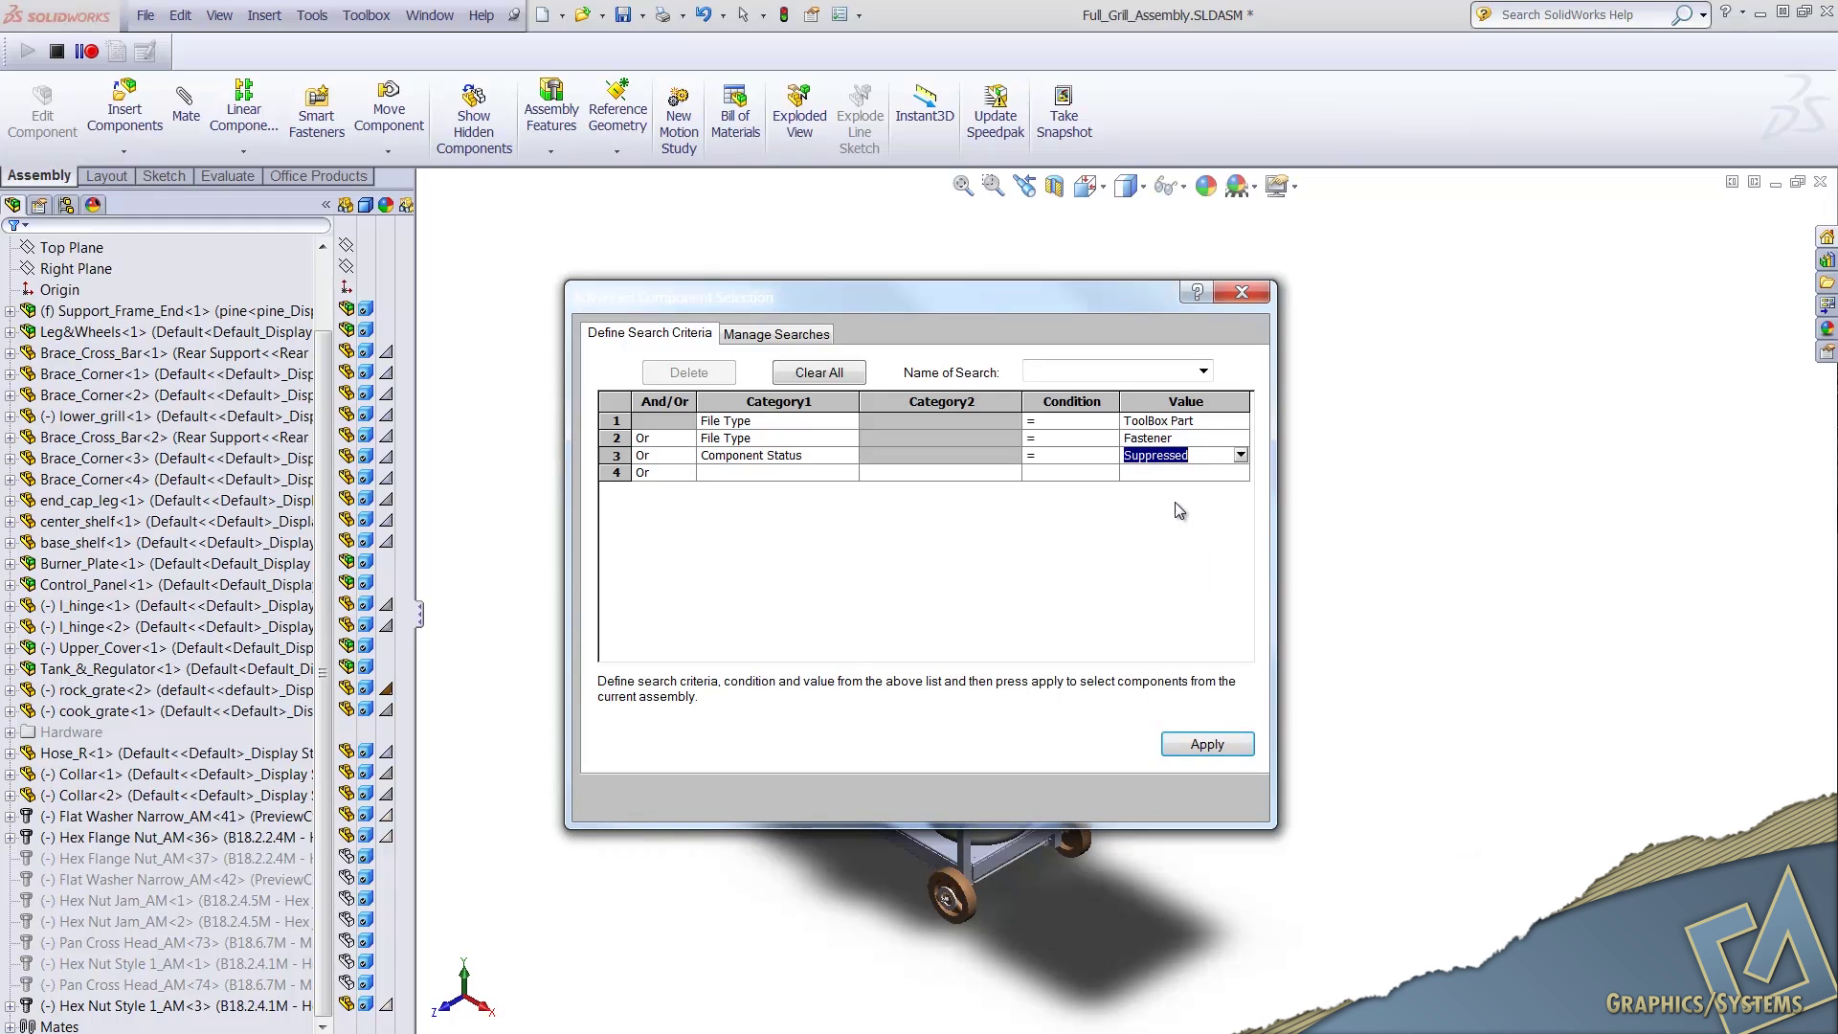
# Apply the search criteria to unsuppress all matching components and inspect the contents of the Hardware folder.
pyautogui.click(1198, 745)
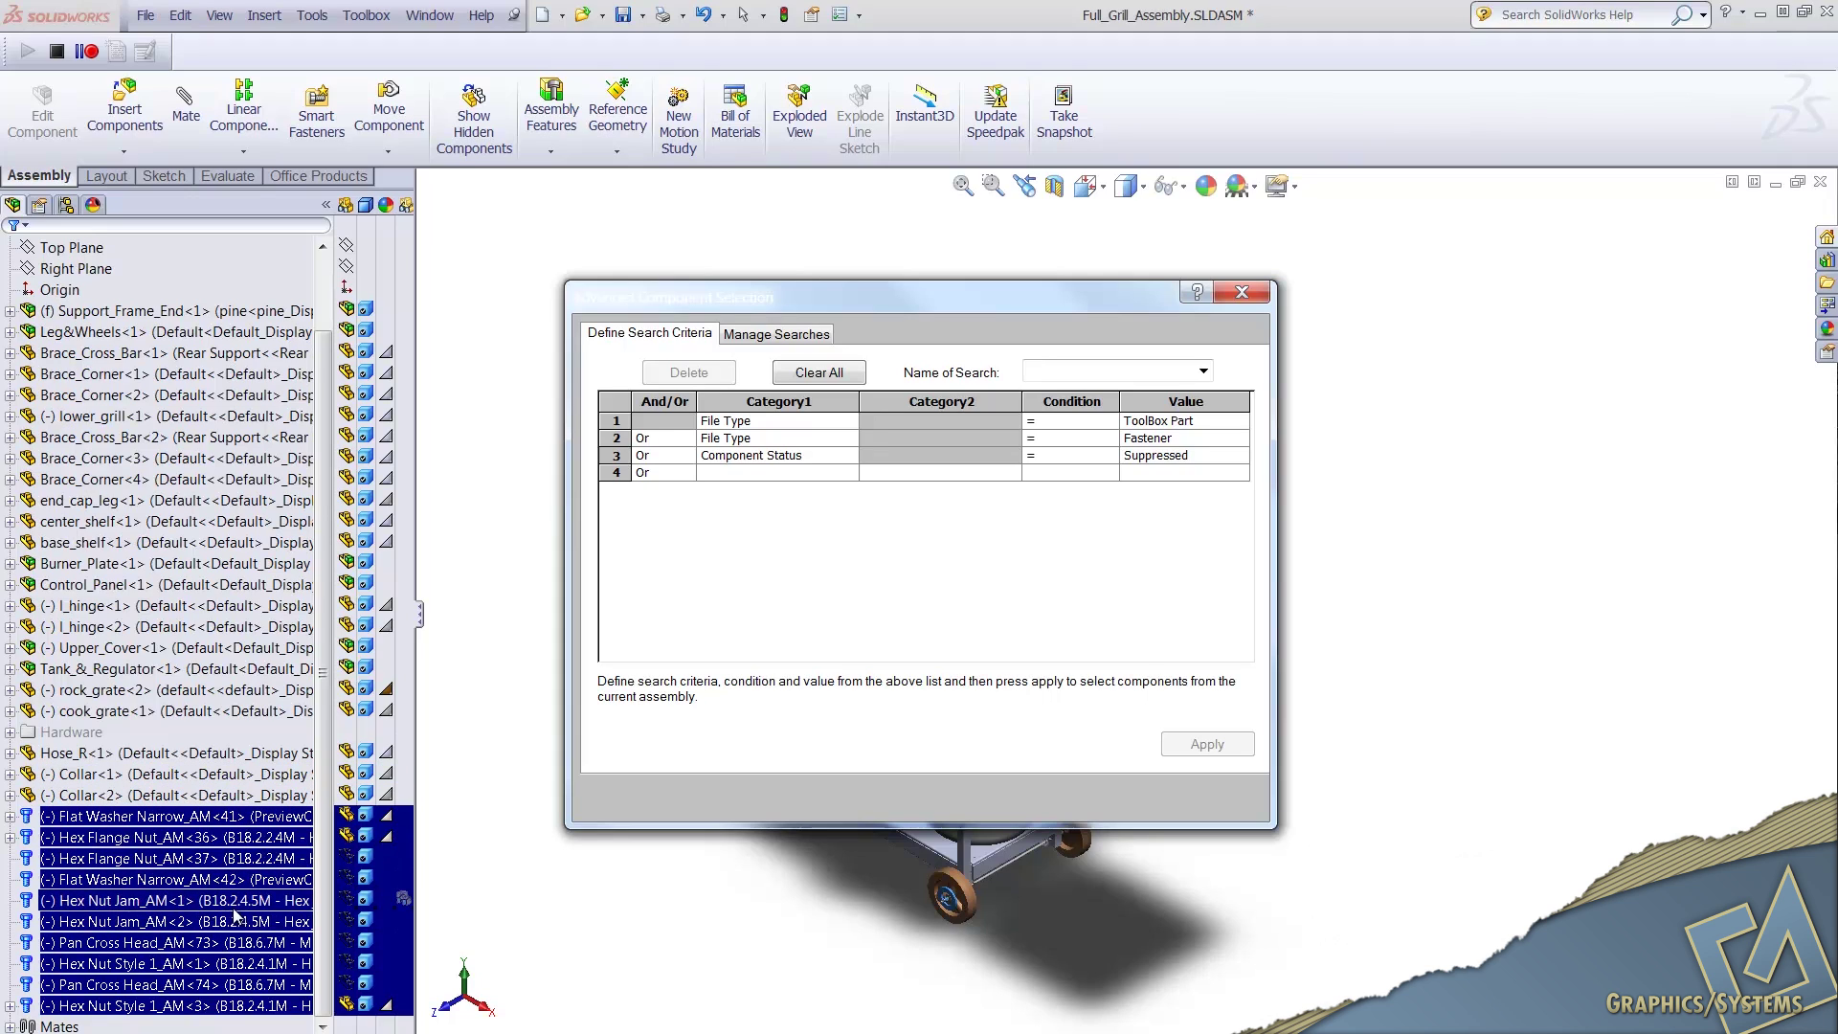
pyautogui.moveTo(236, 916); pyautogui.dragTo(65, 745)
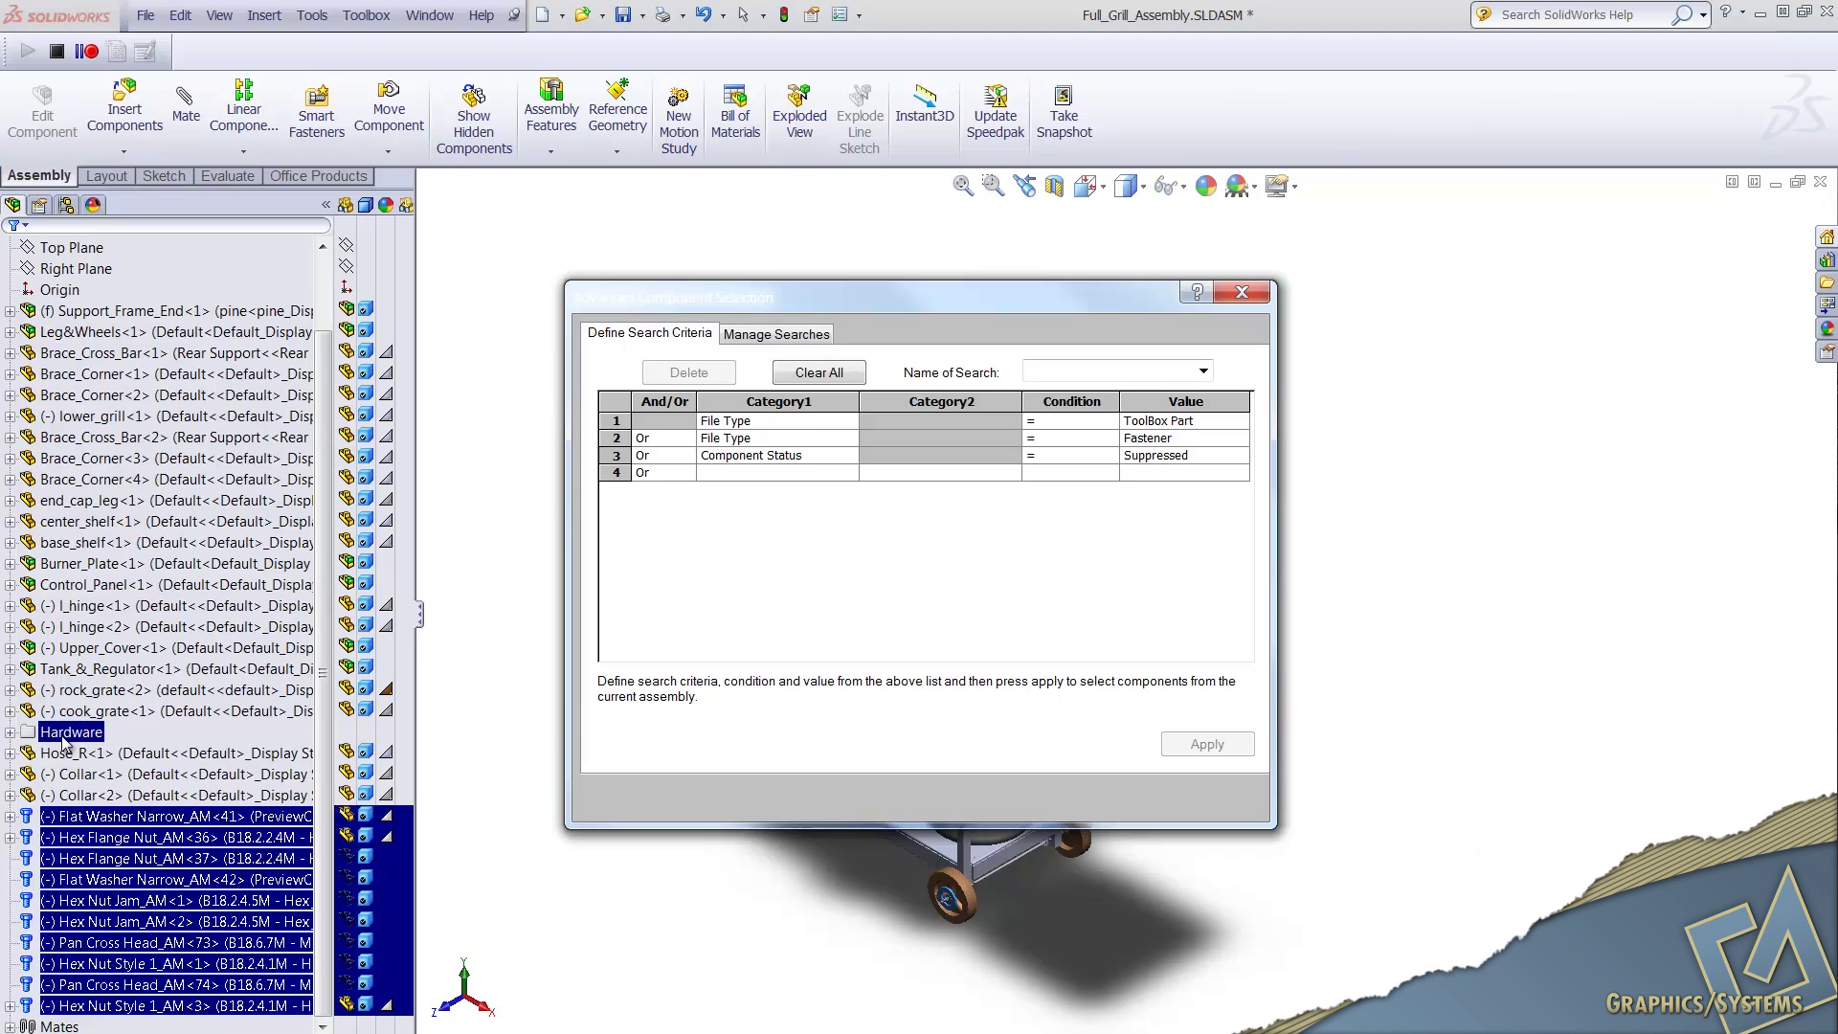
pyautogui.moveTo(65, 745); pyautogui.dragTo(127, 842)
pyautogui.rightClick(126, 843)
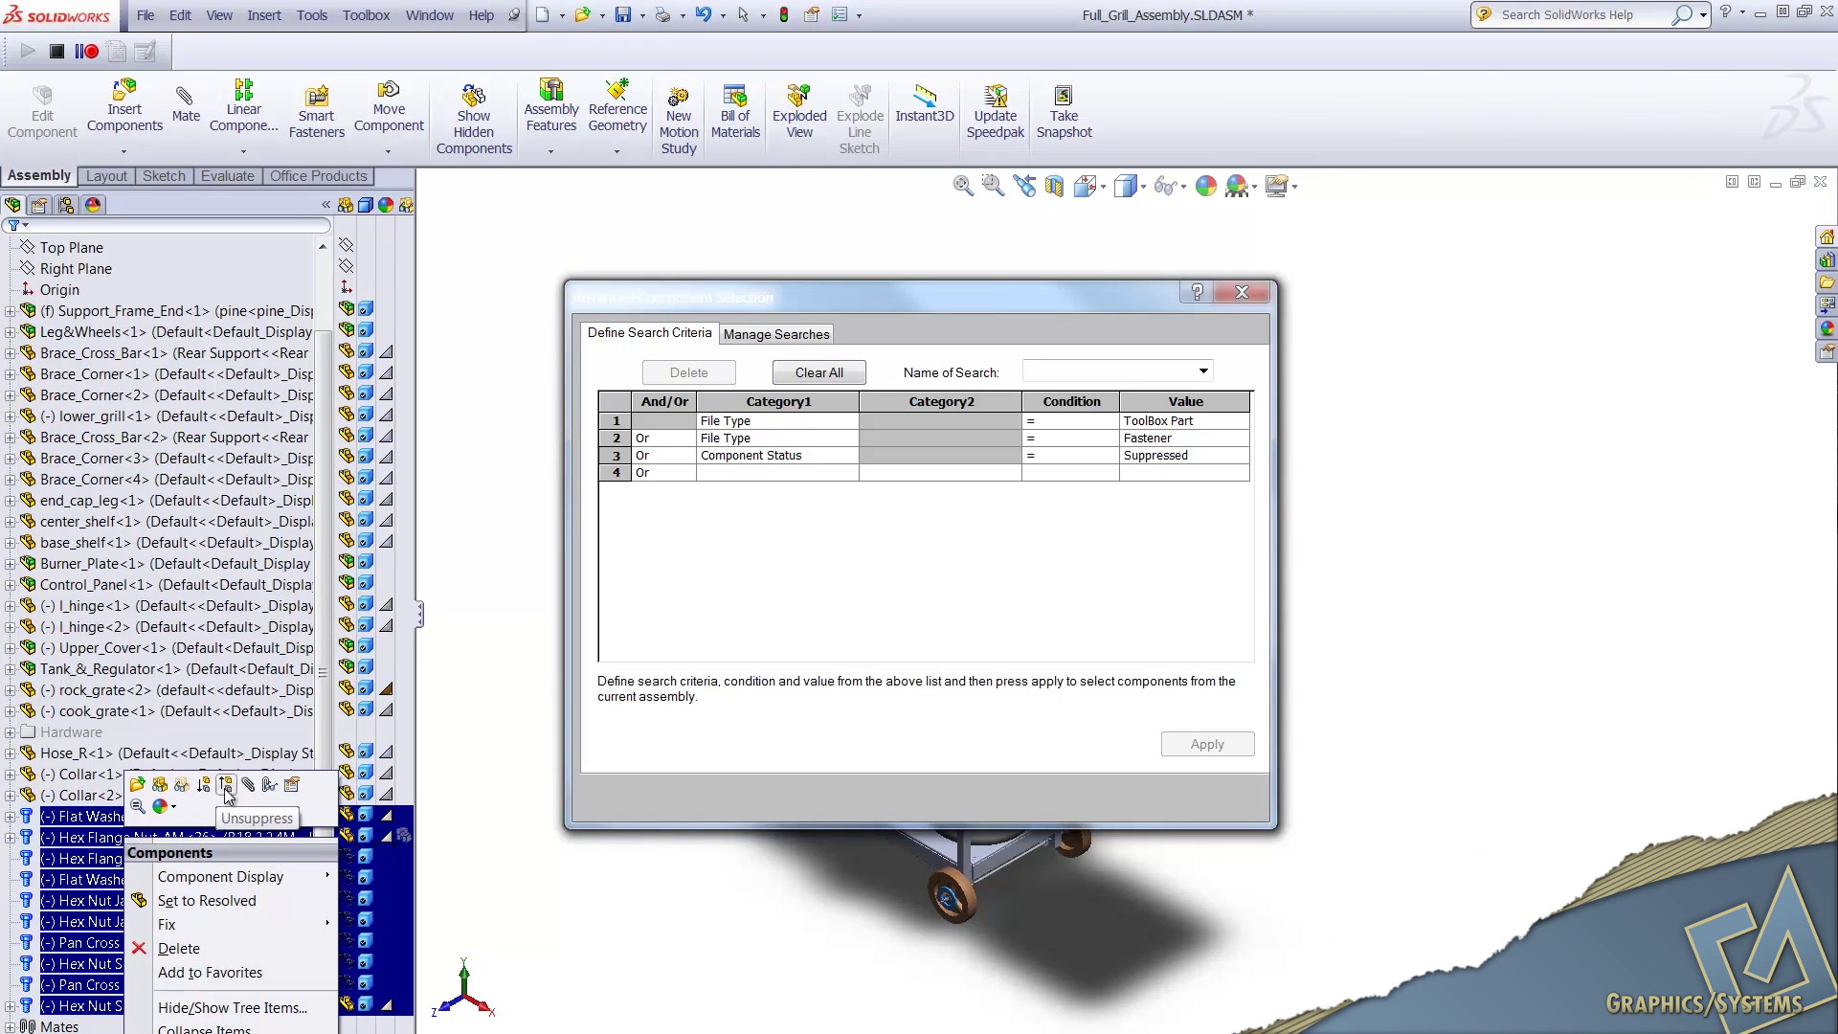
pyautogui.click(227, 787)
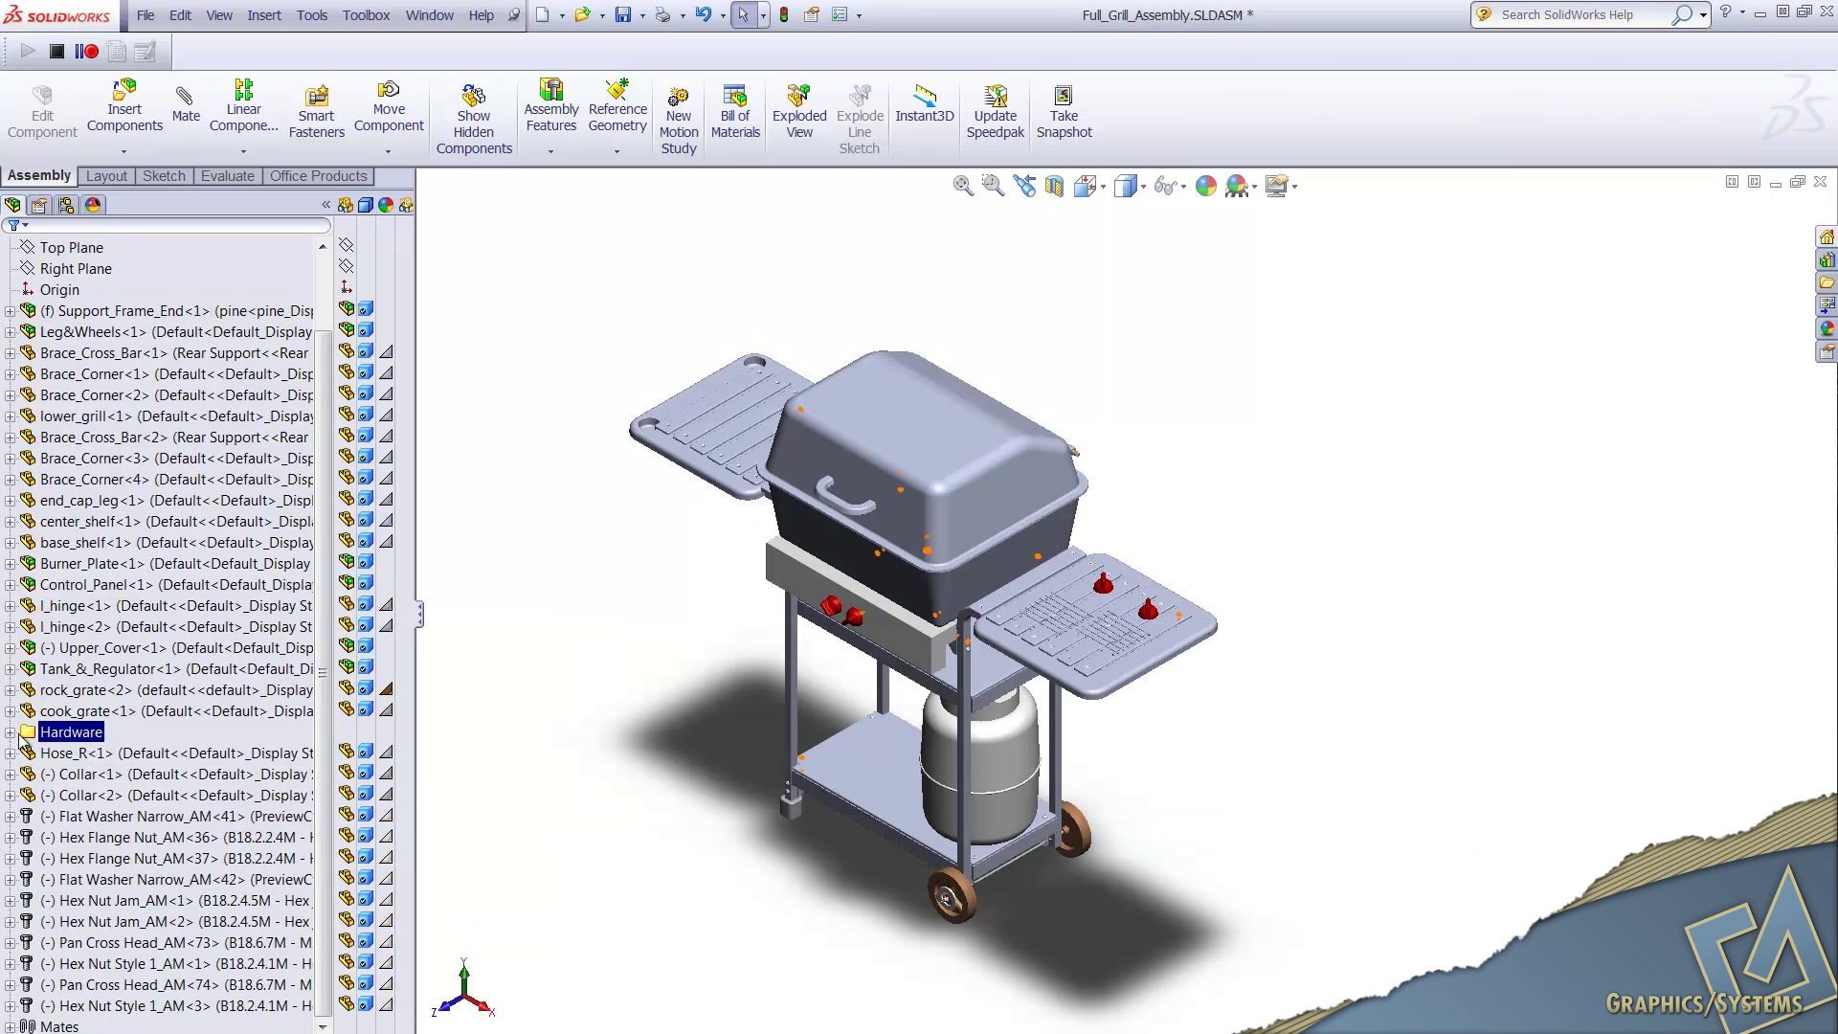
pyautogui.click(10, 732)
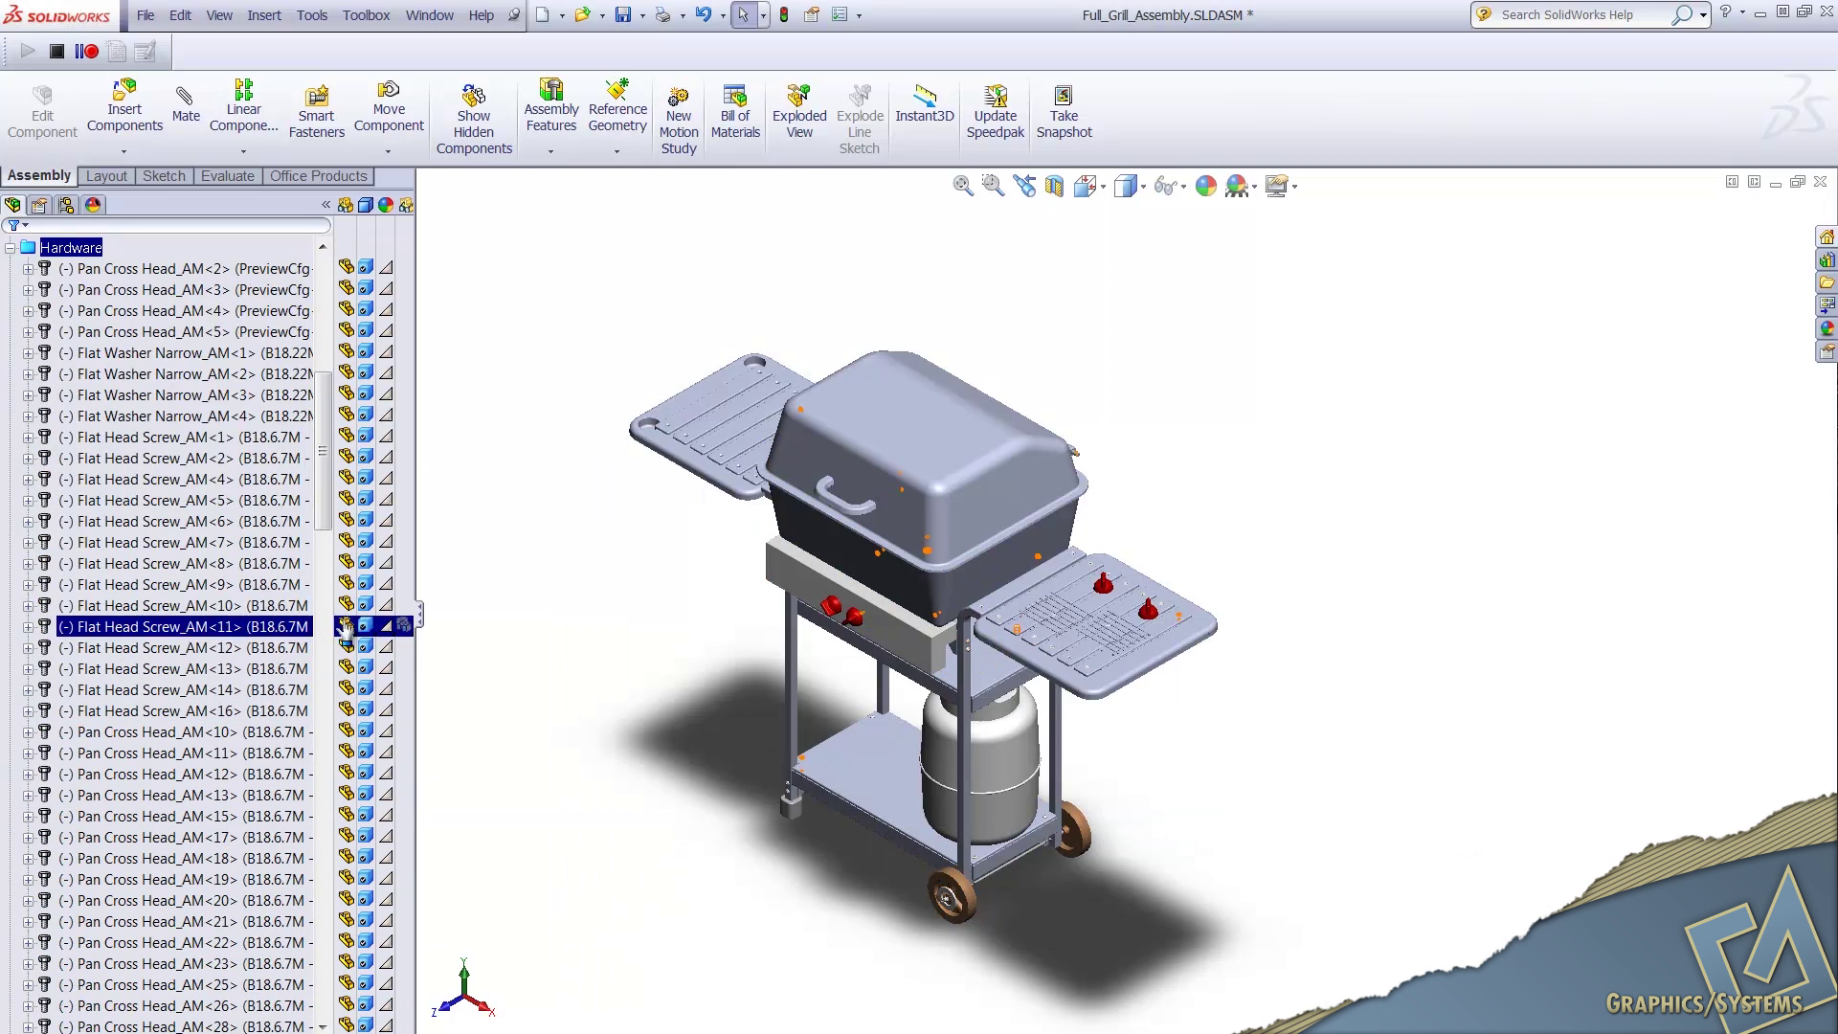
pyautogui.click(9, 247)
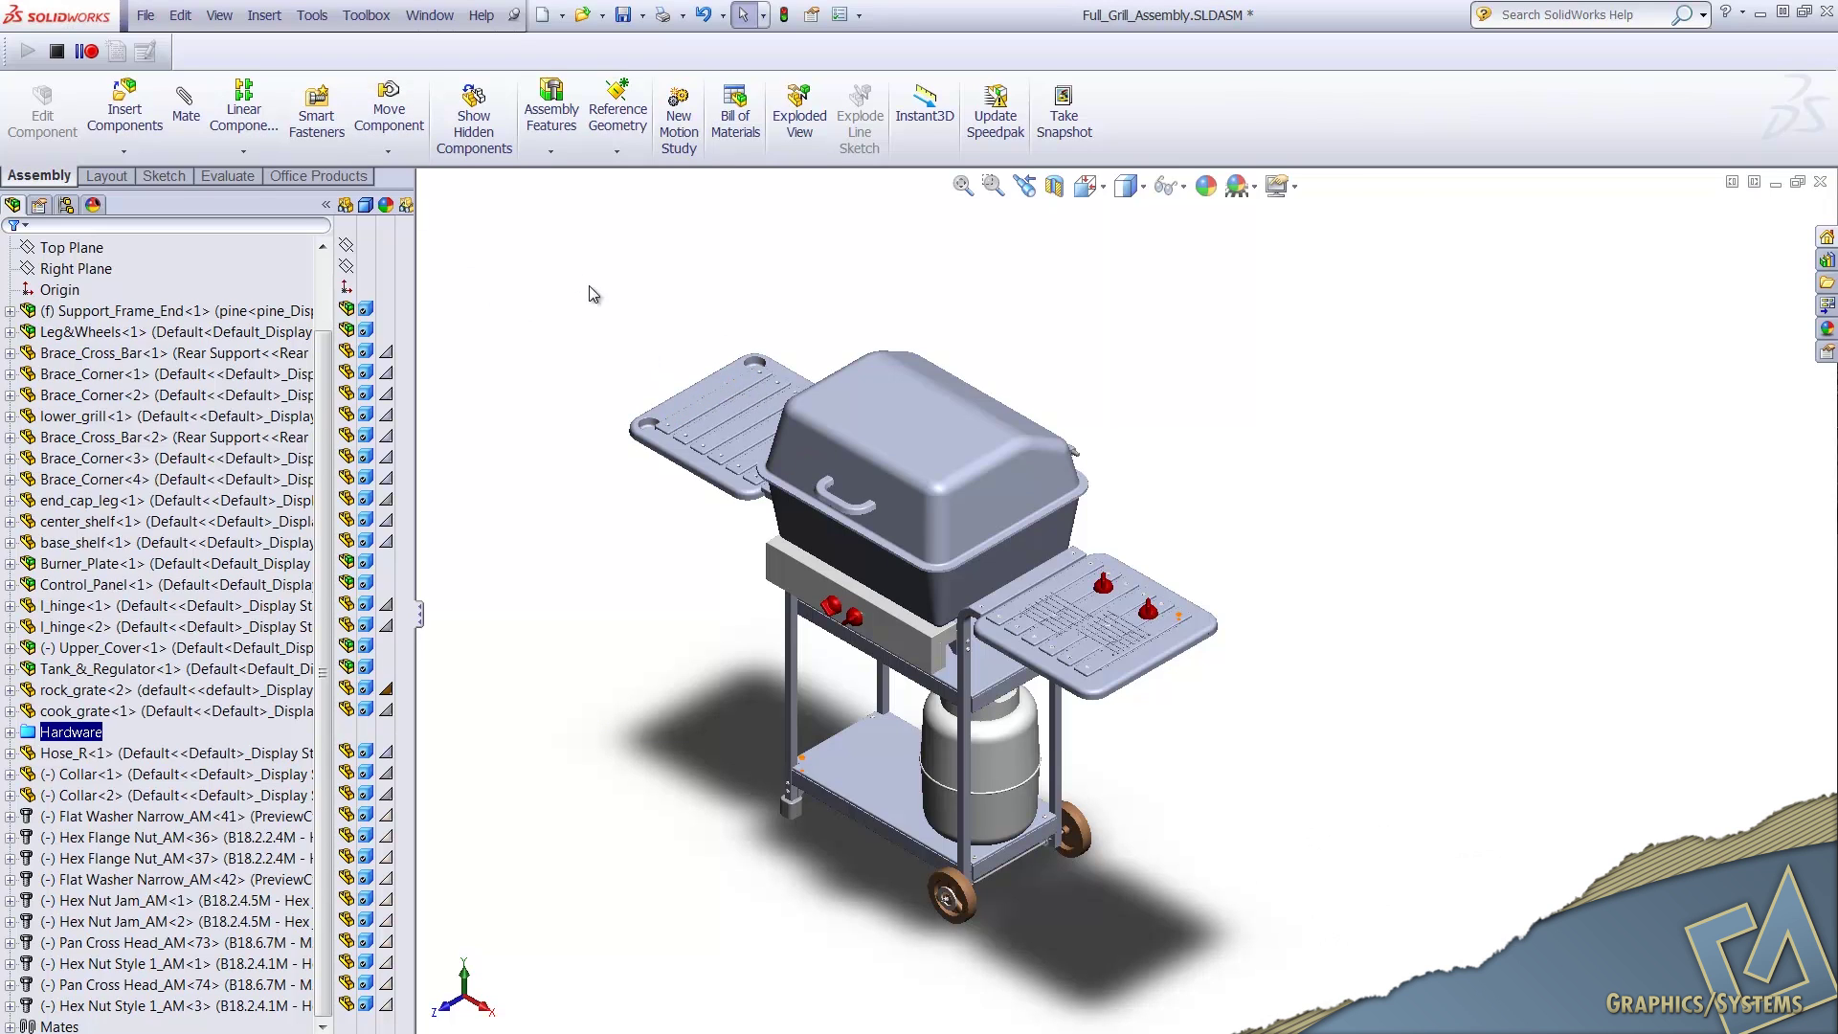
# Stop the macro recording and save it in Documents as "Toolbox unsupress" in the SW VBA Macros format.
pyautogui.click(312, 16)
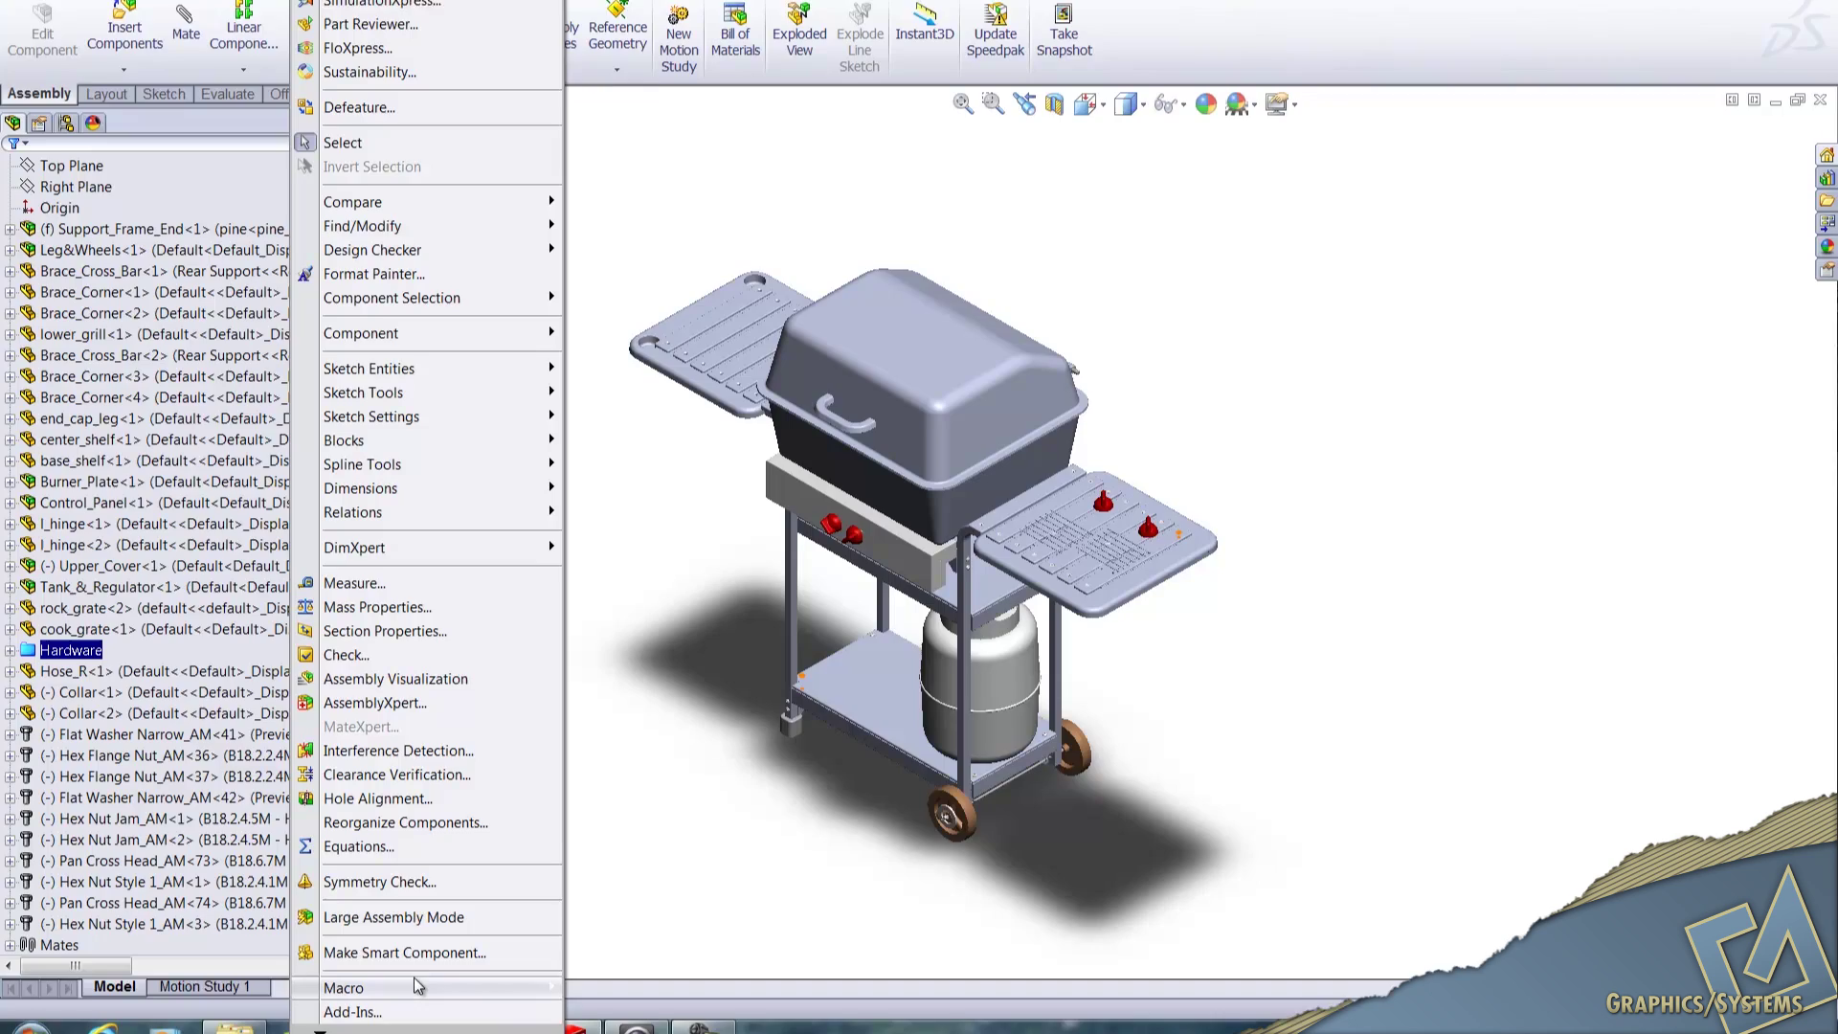
pyautogui.moveTo(417, 957)
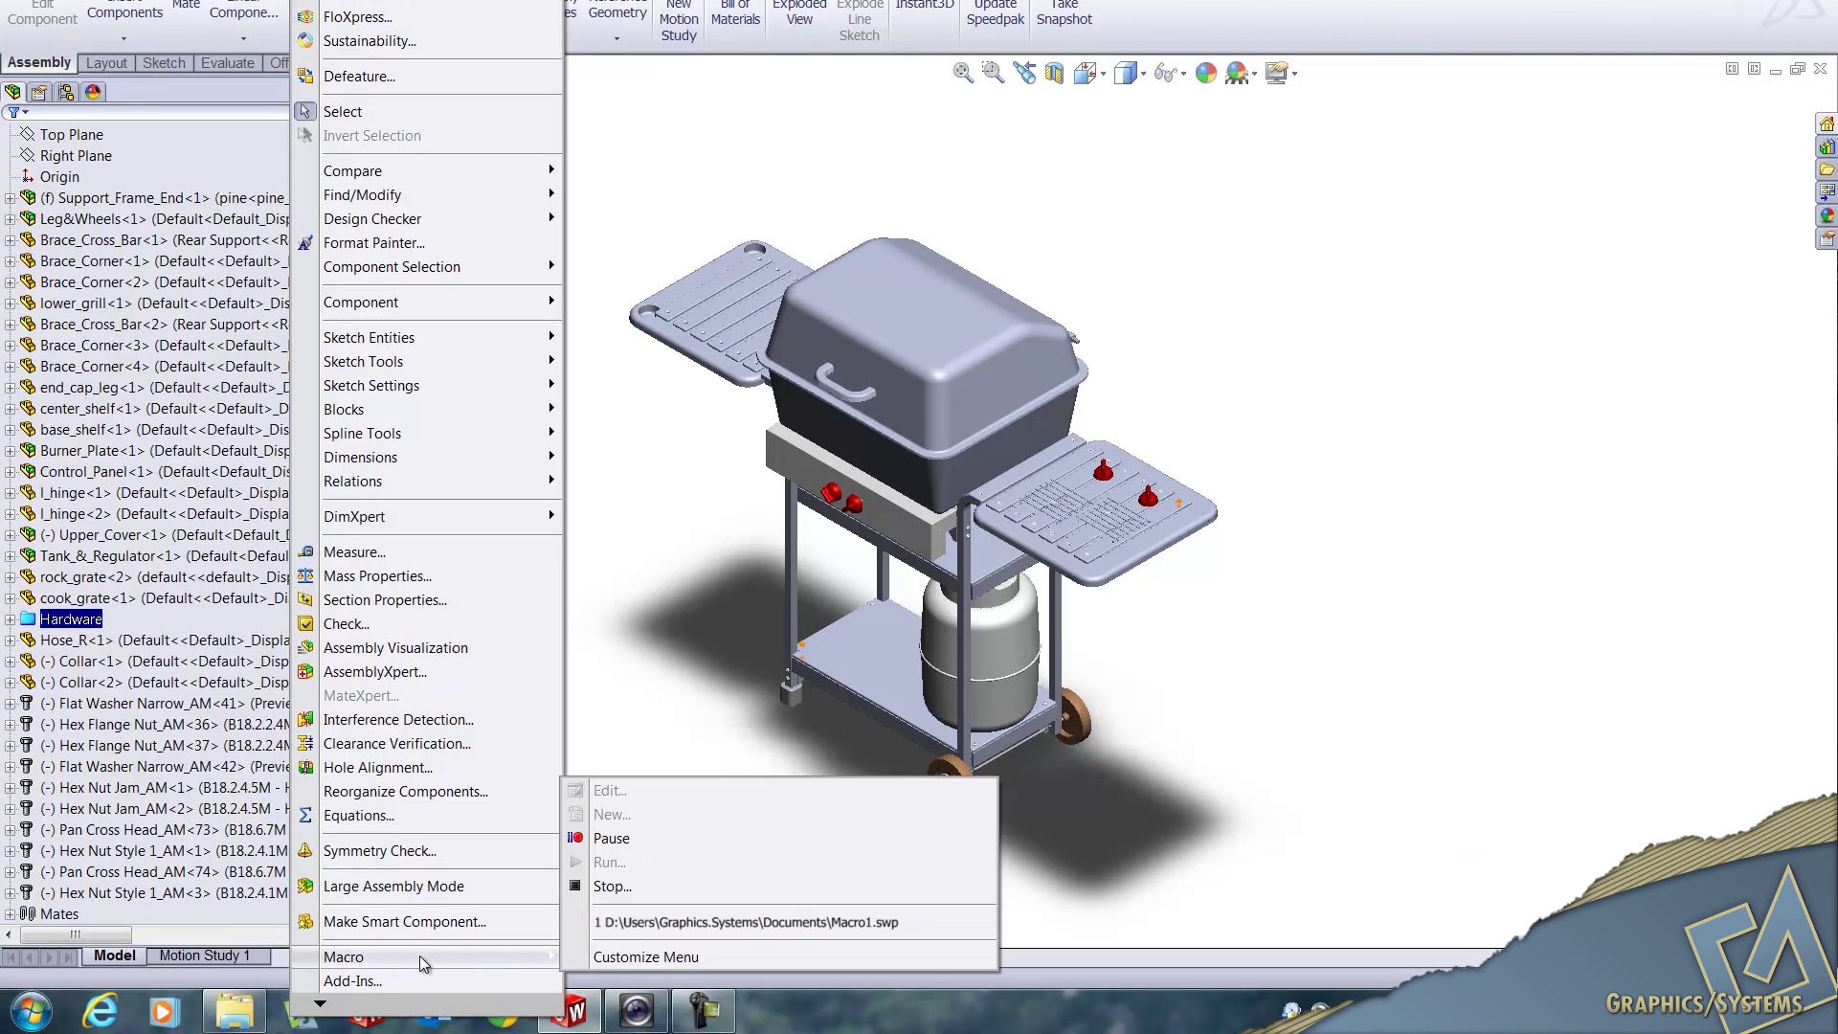
pyautogui.click(613, 896)
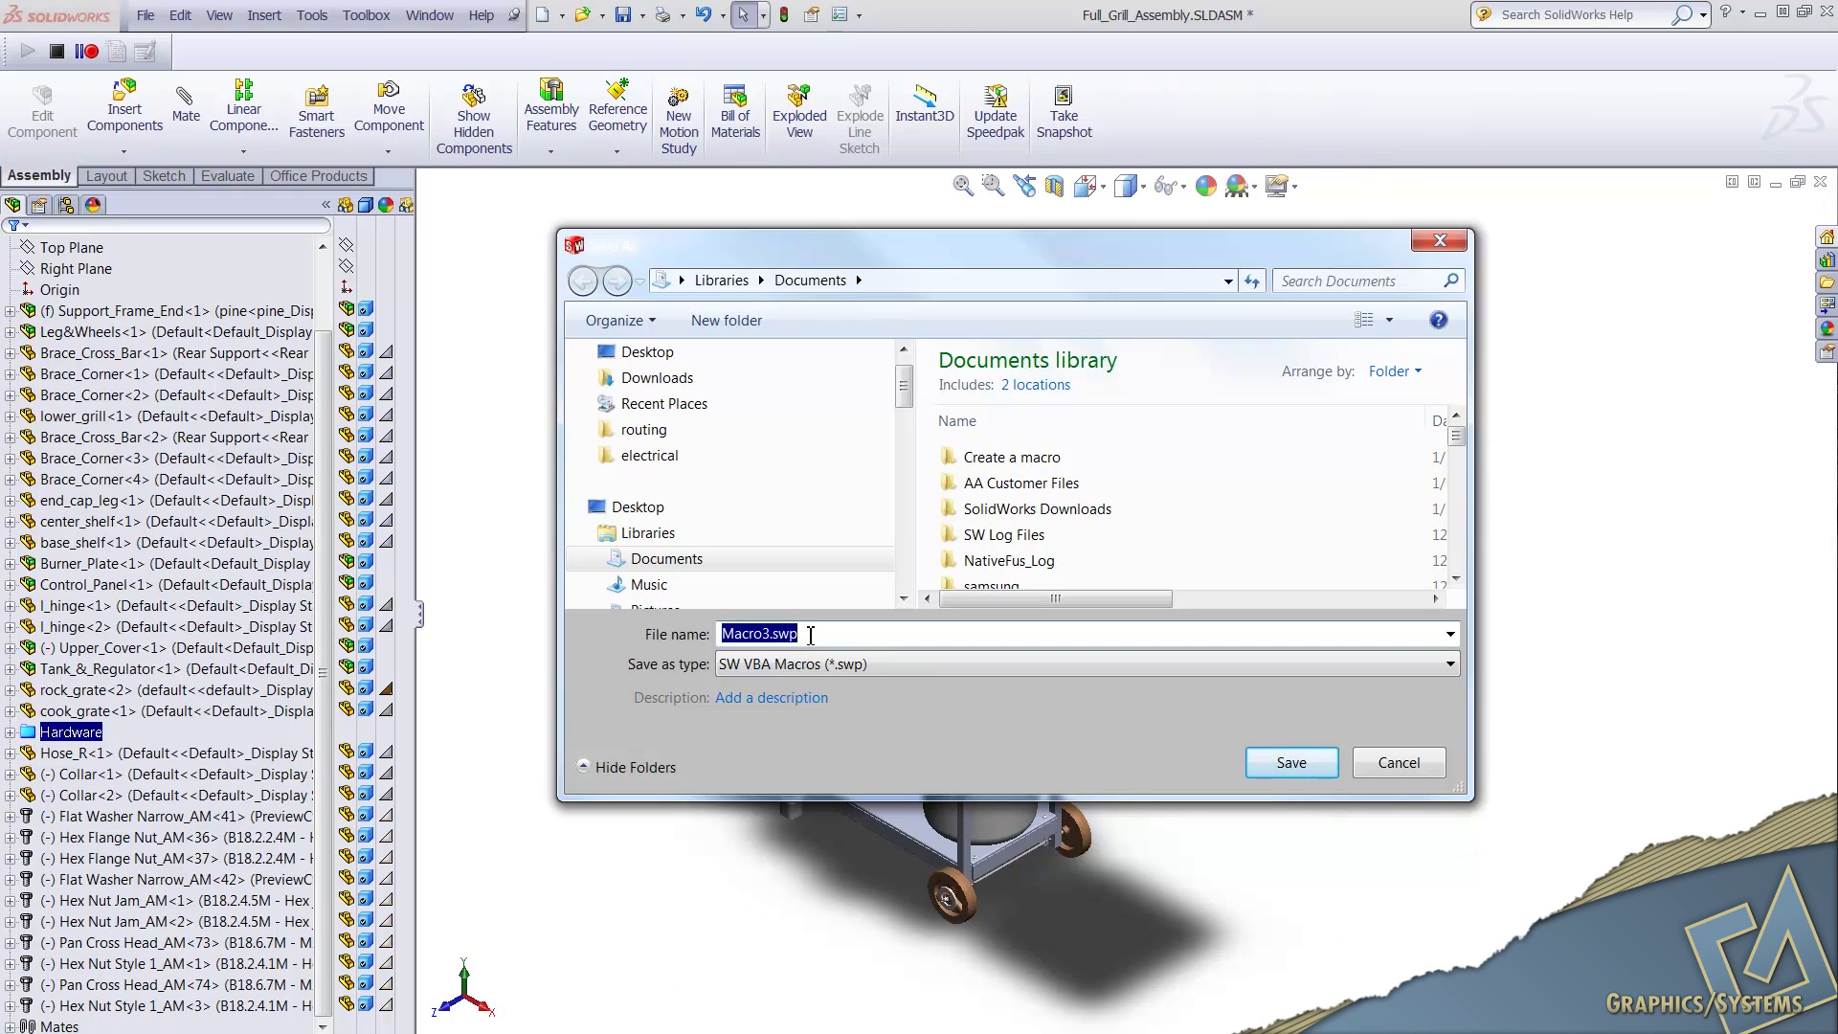
pyautogui.write('T')
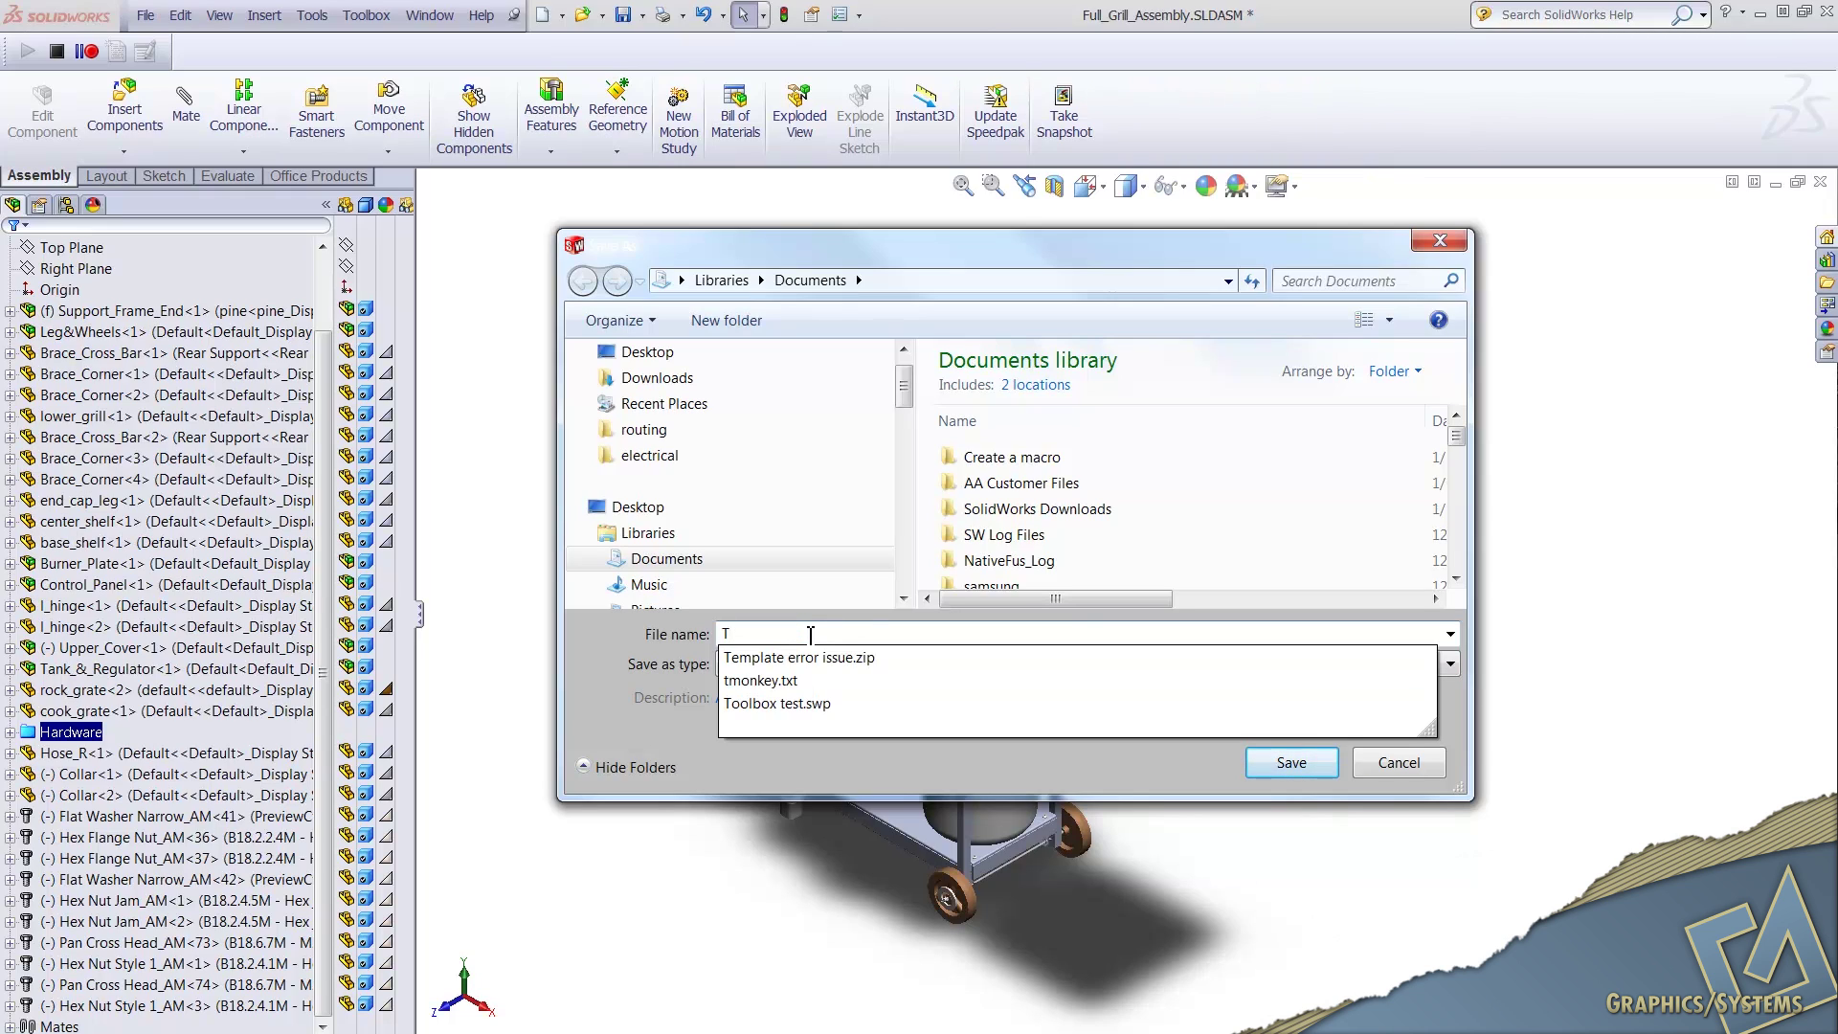
pyautogui.write('ool')
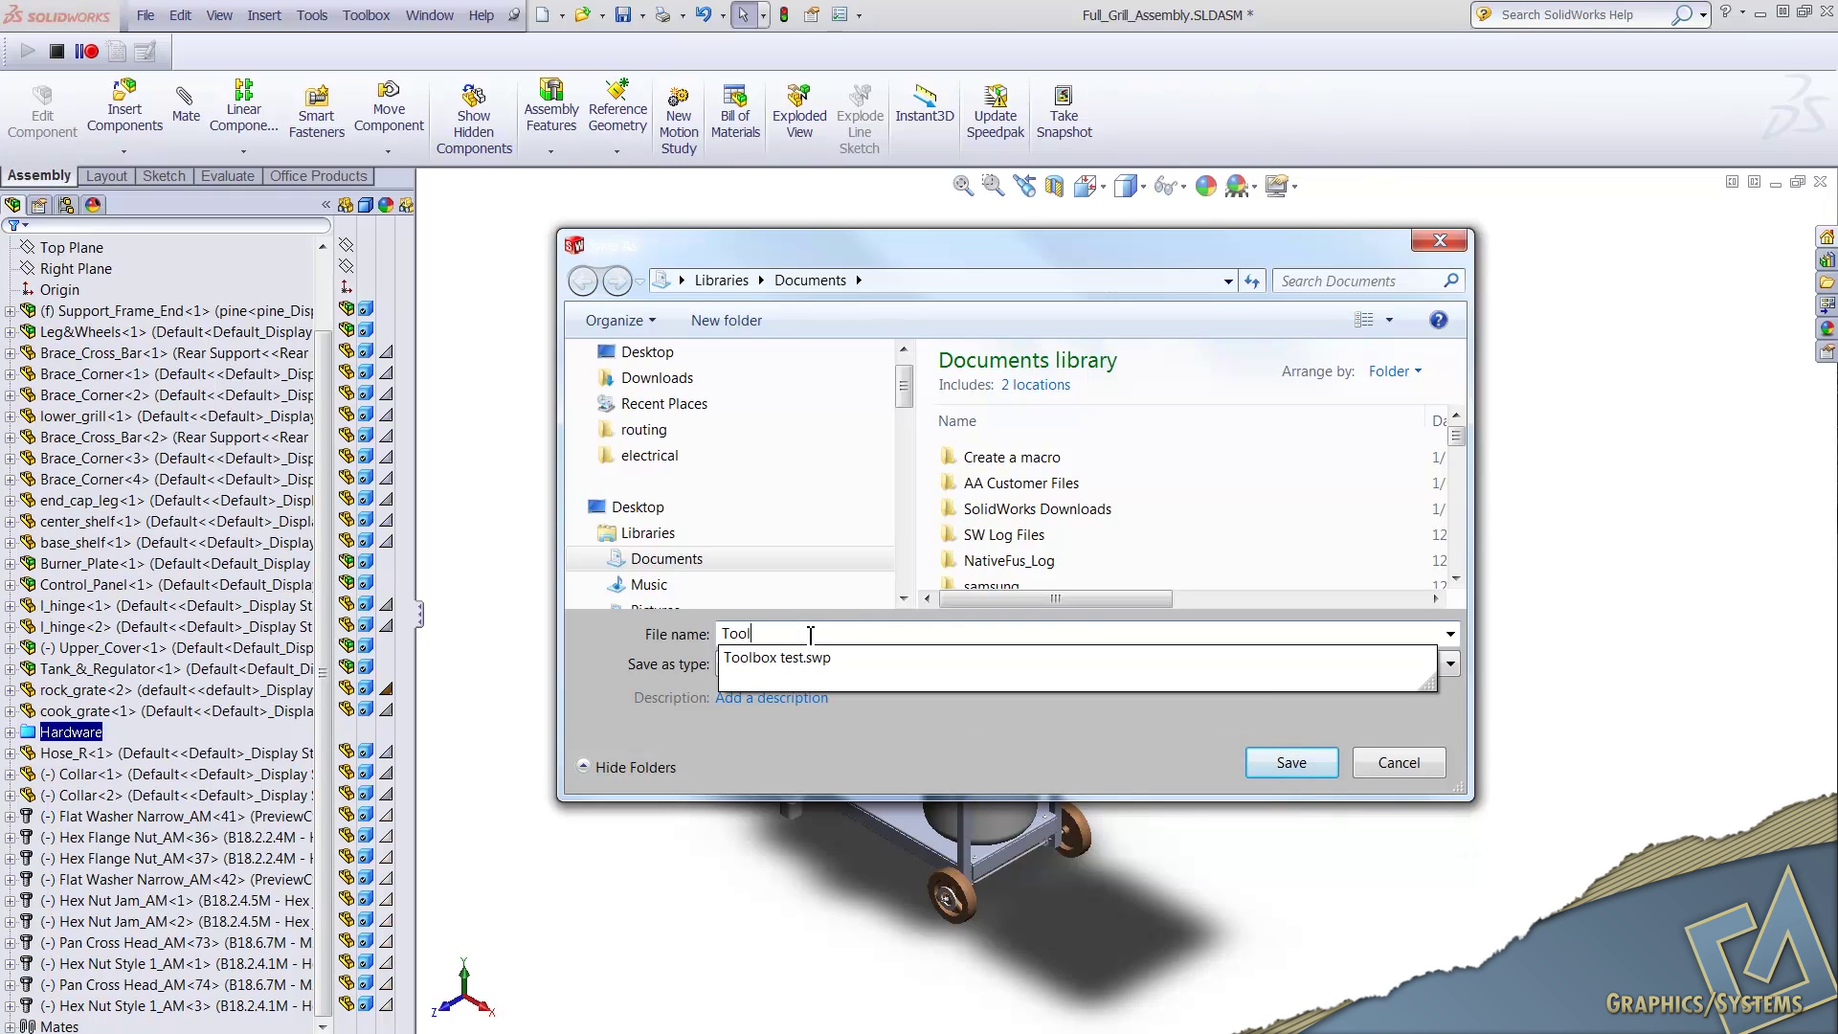
pyautogui.write('box unsupress')
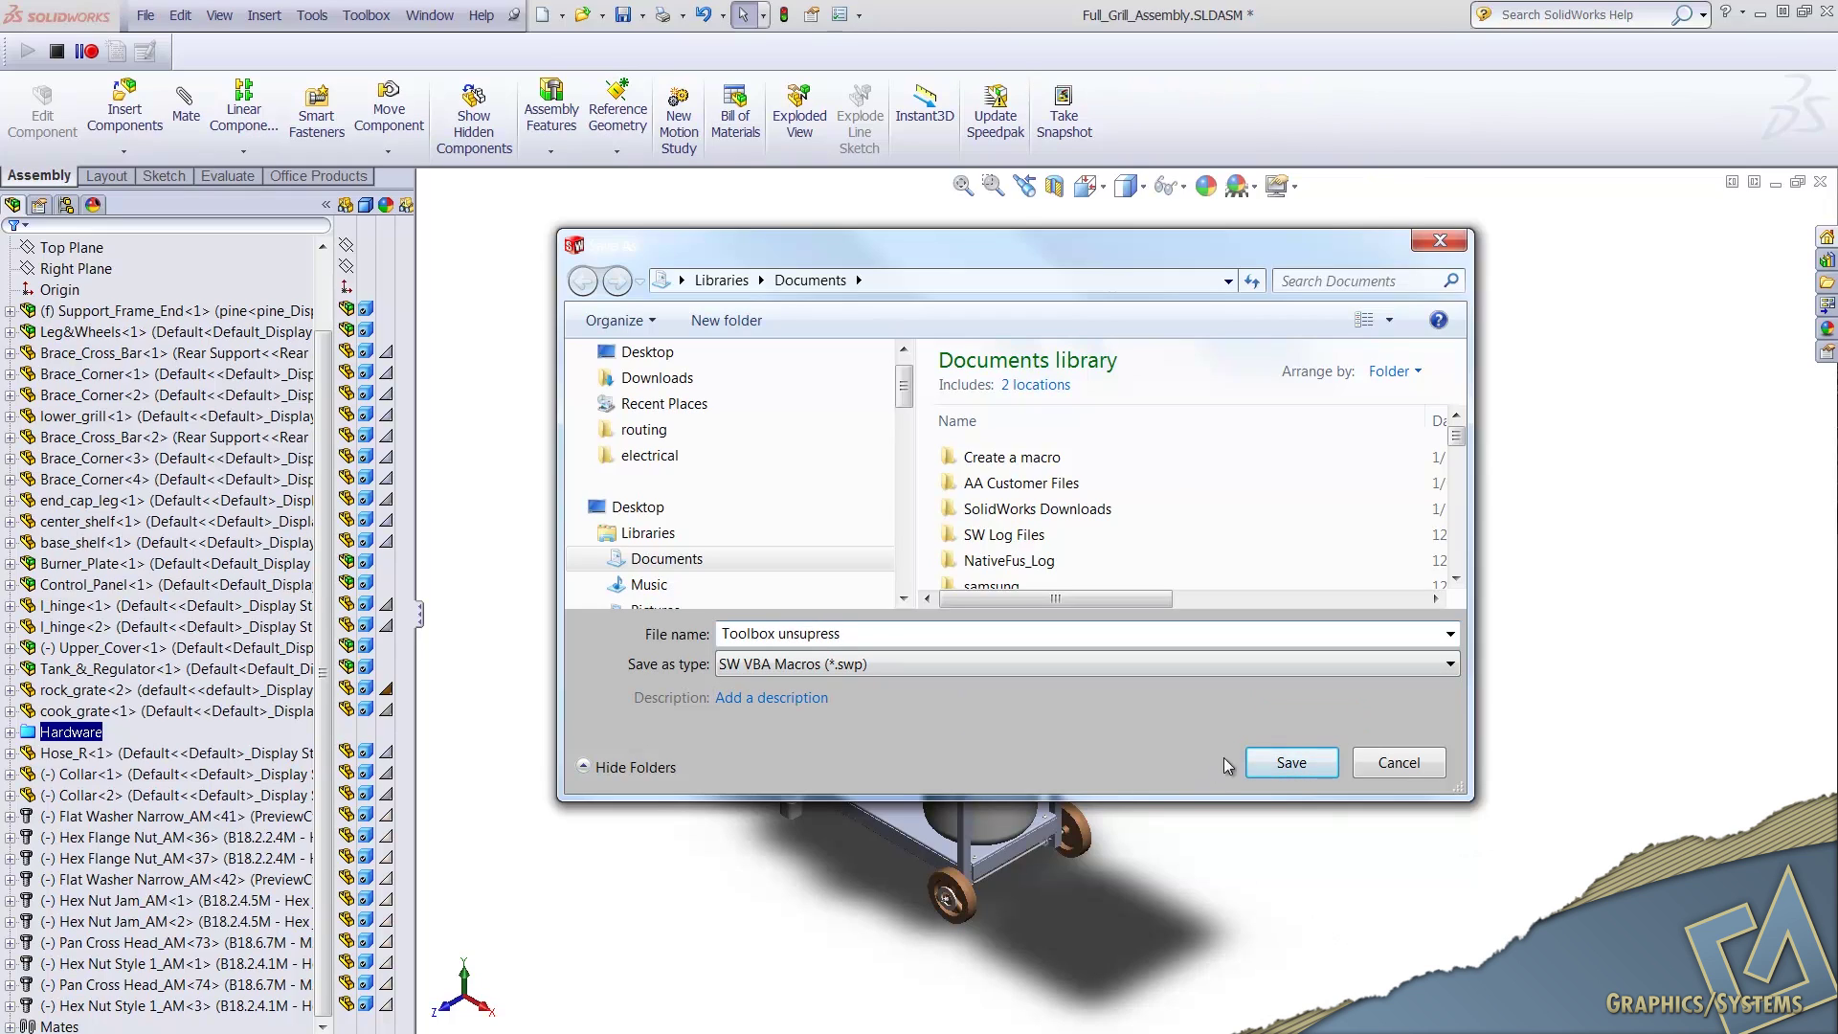
pyautogui.click(1283, 765)
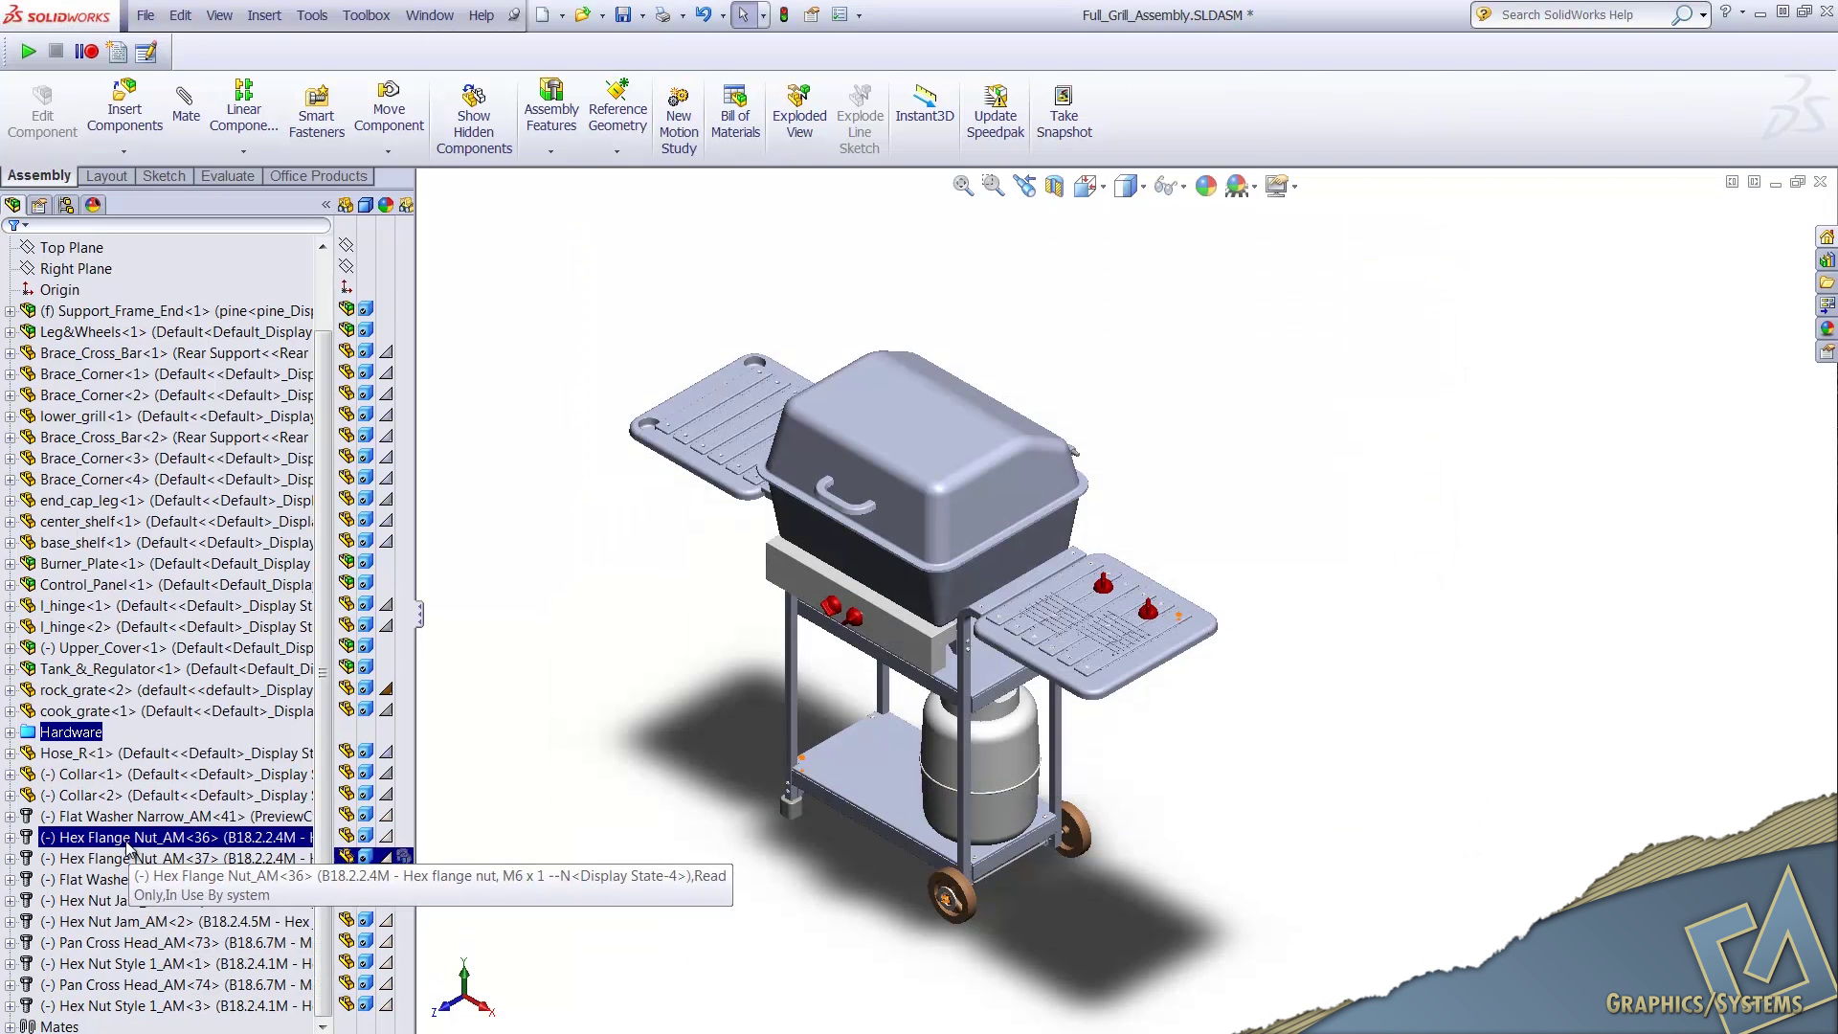
# Suppress the four hardware components from Flat Washer Narrow_AM<41> through Flat Washer Narrow_AM<42>, including the two hex flange nuts between them.
pyautogui.click(87, 879)
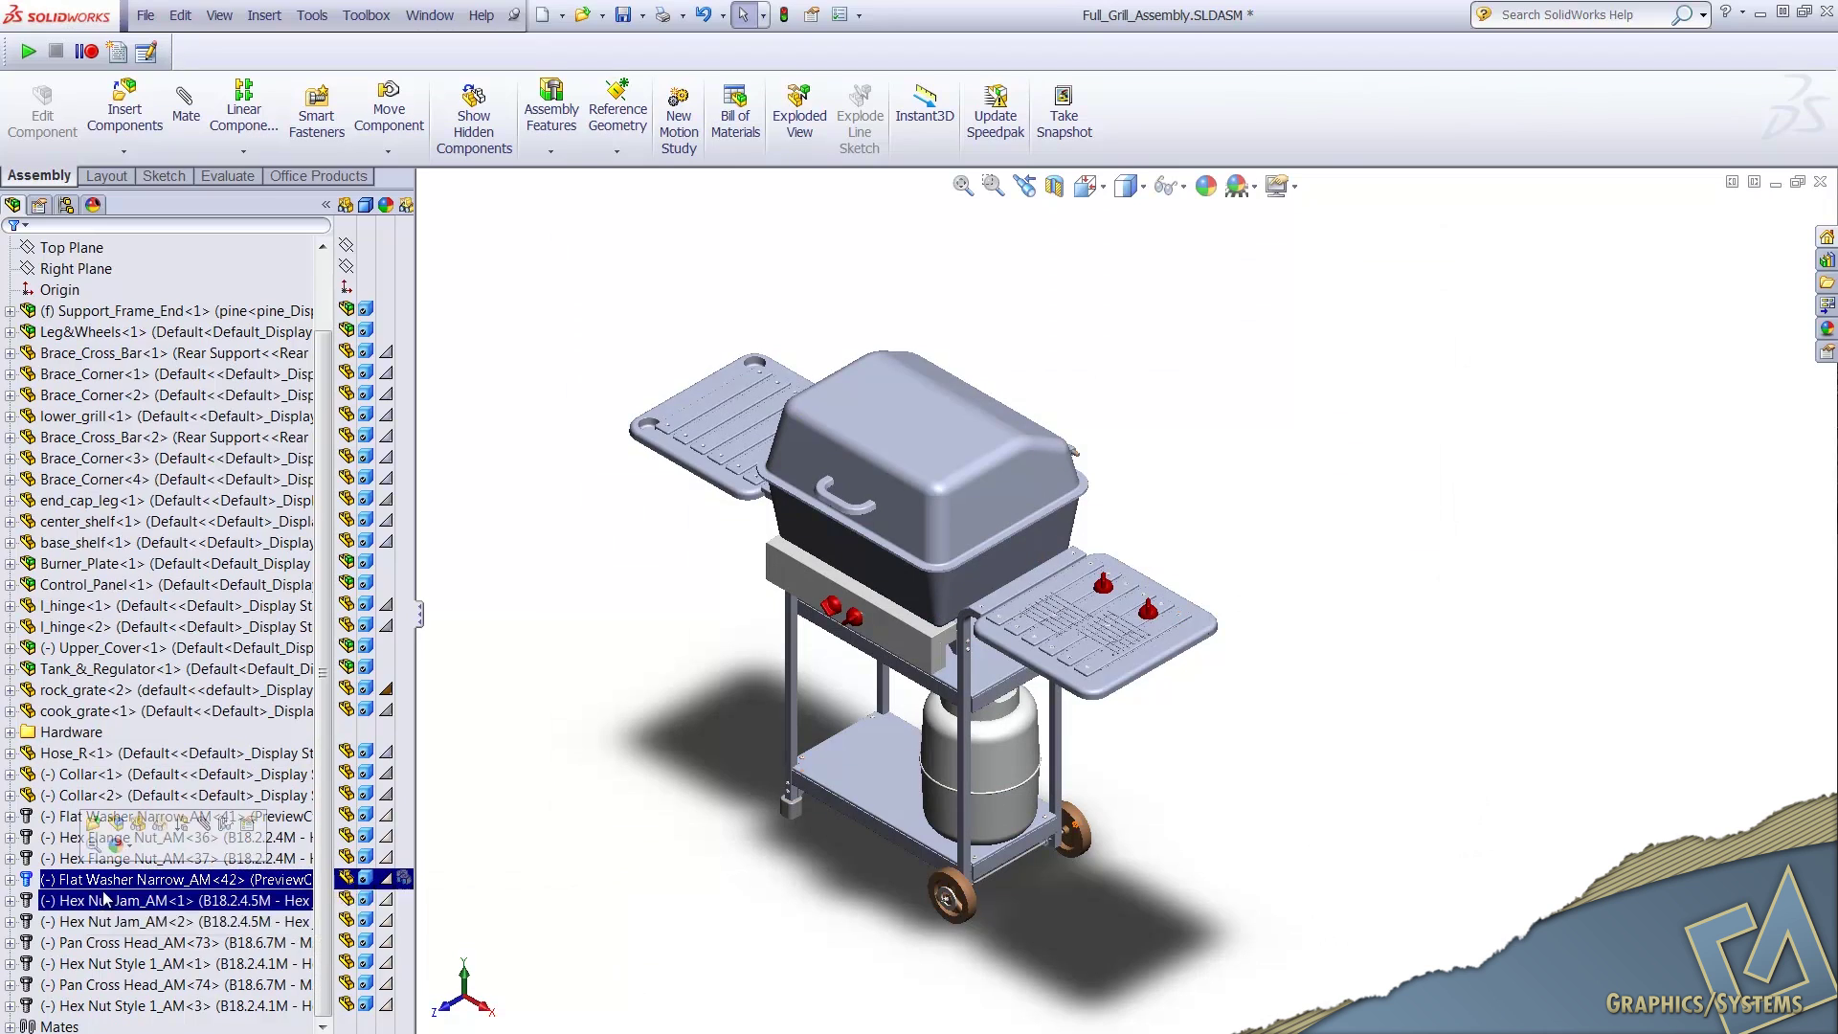
pyautogui.keyDown('ctrl'); pyautogui.click(91, 819); pyautogui.keyUp('ctrl')
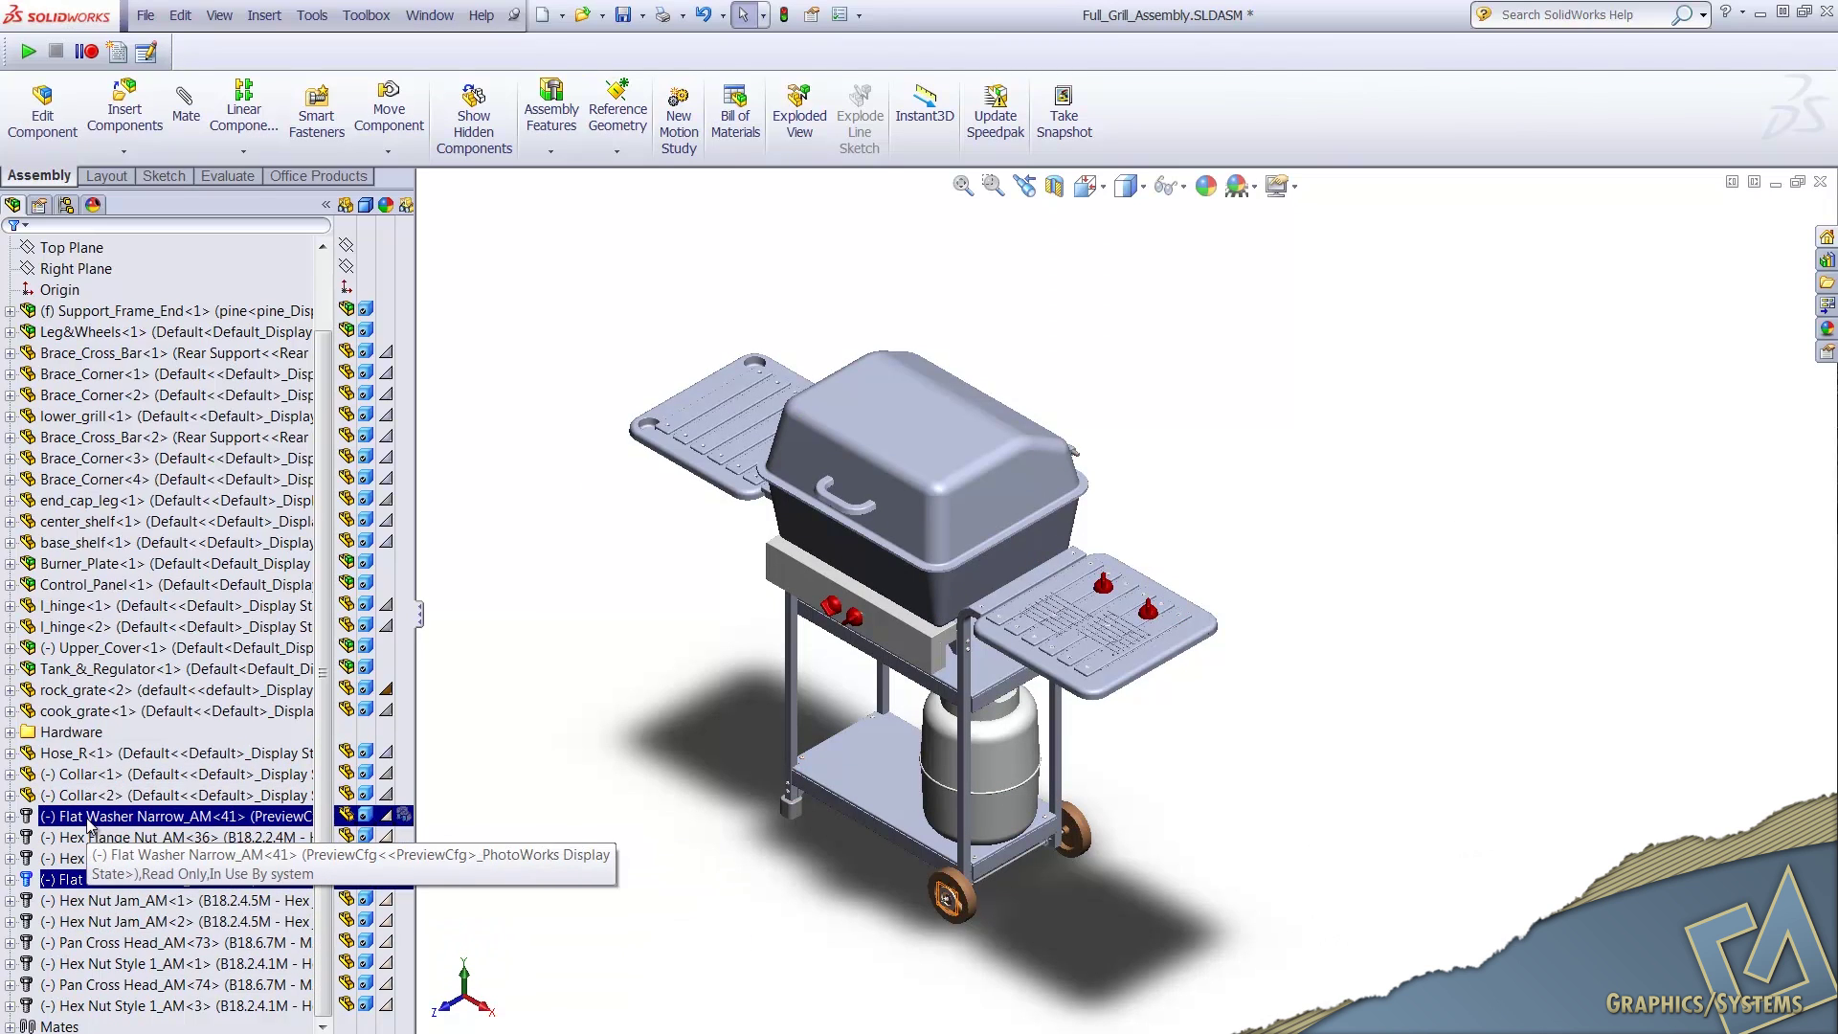
pyautogui.keyDown('shift'); pyautogui.click(71, 879); pyautogui.keyUp('shift')
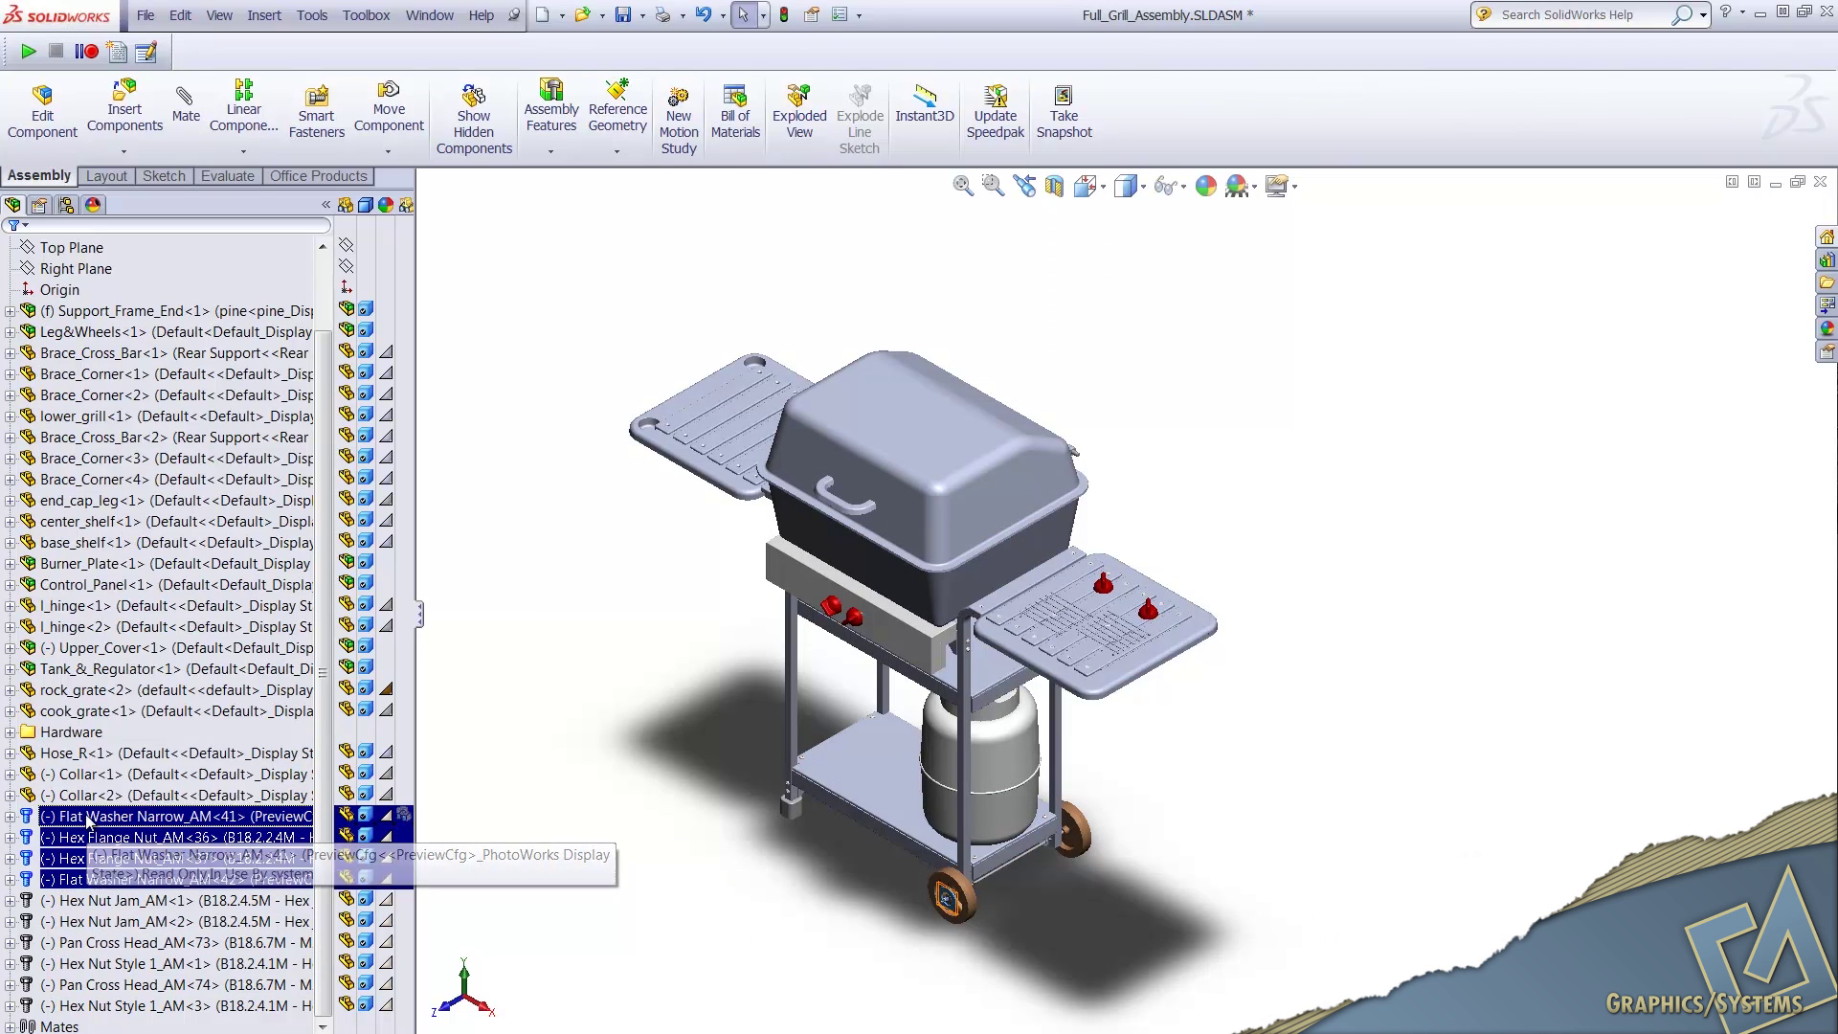
pyautogui.rightClick(87, 867)
pyautogui.click(188, 647)
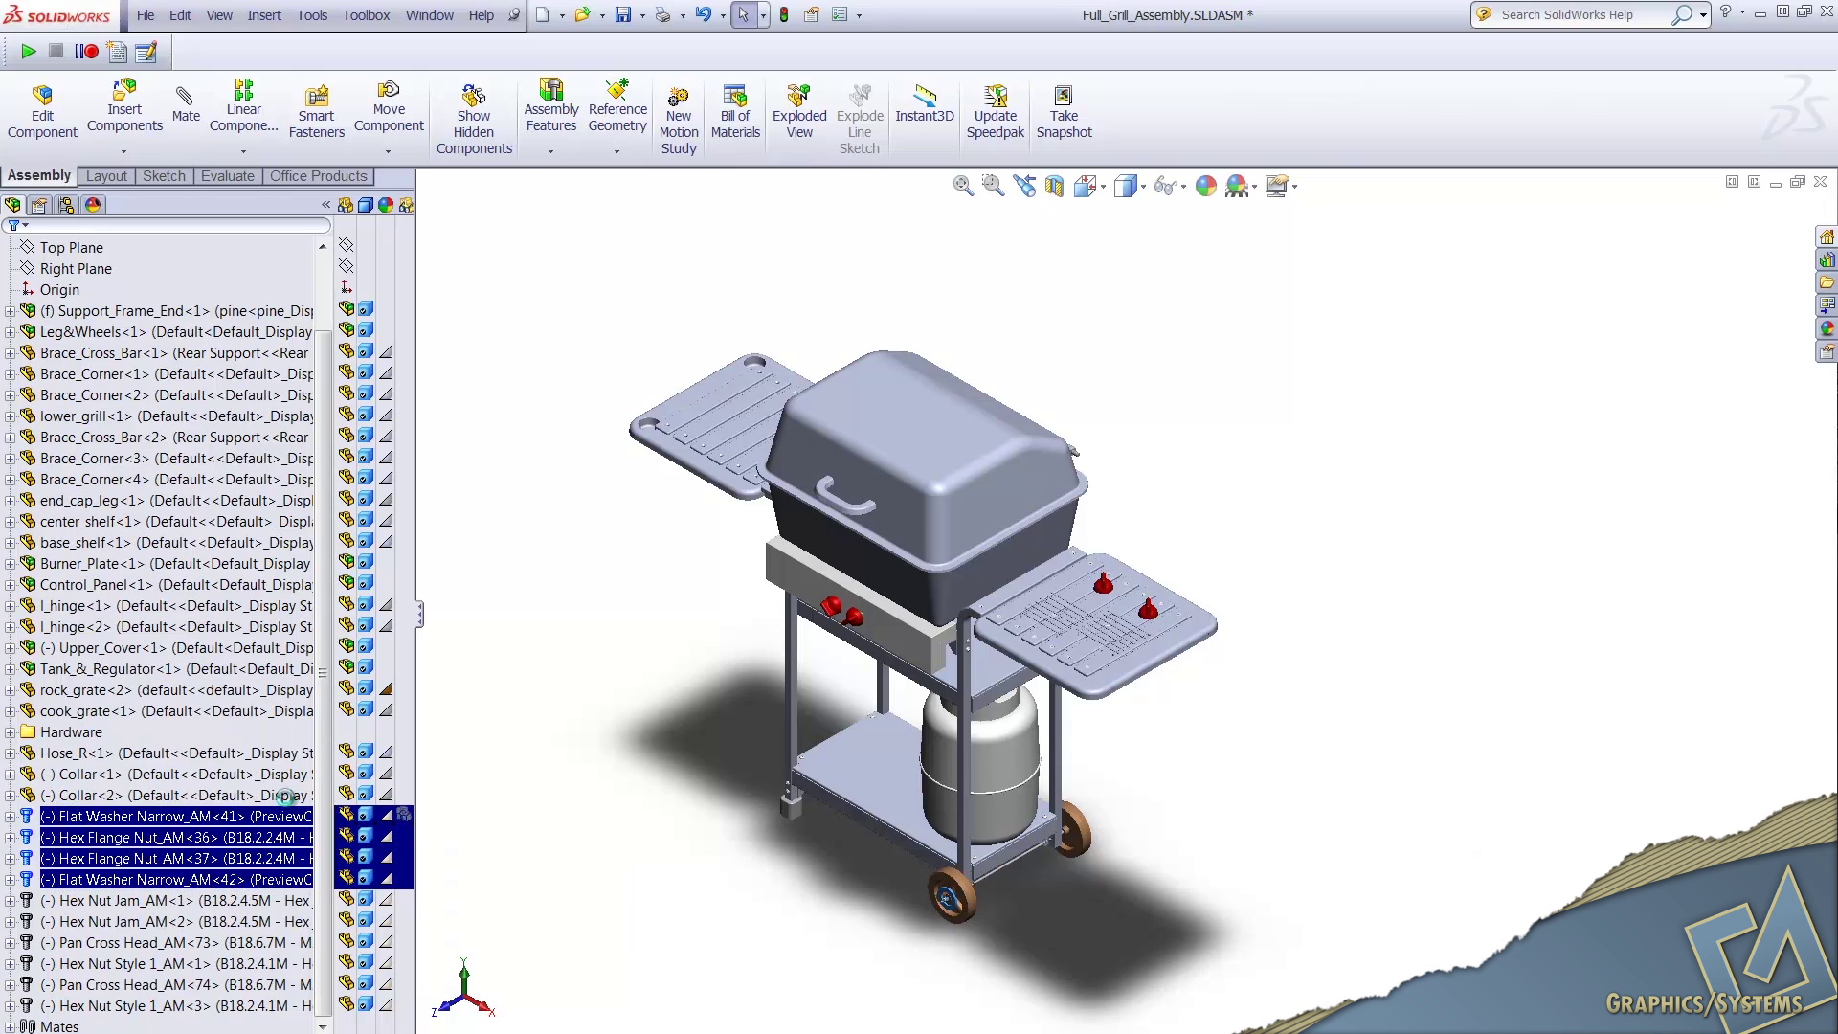
# Suppress all components in the Hardware folder and clear the selection.
pyautogui.rightClick(82, 734)
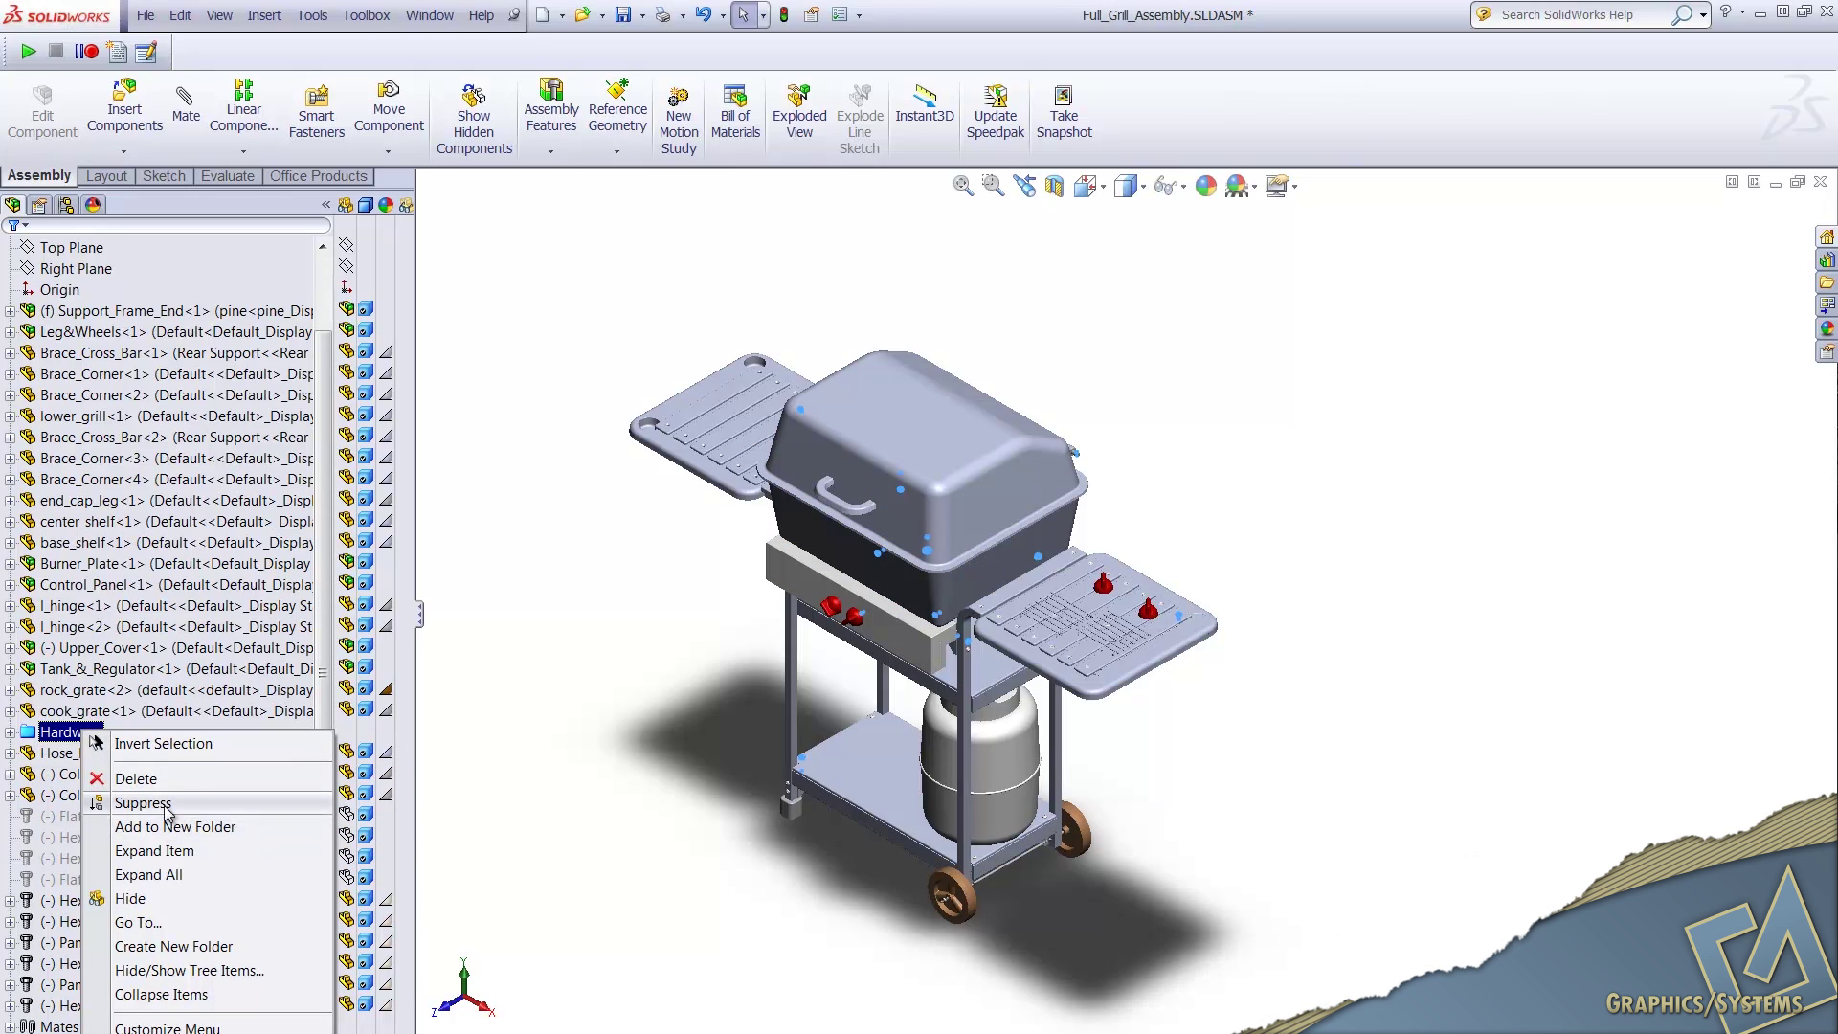
pyautogui.press('Escape')
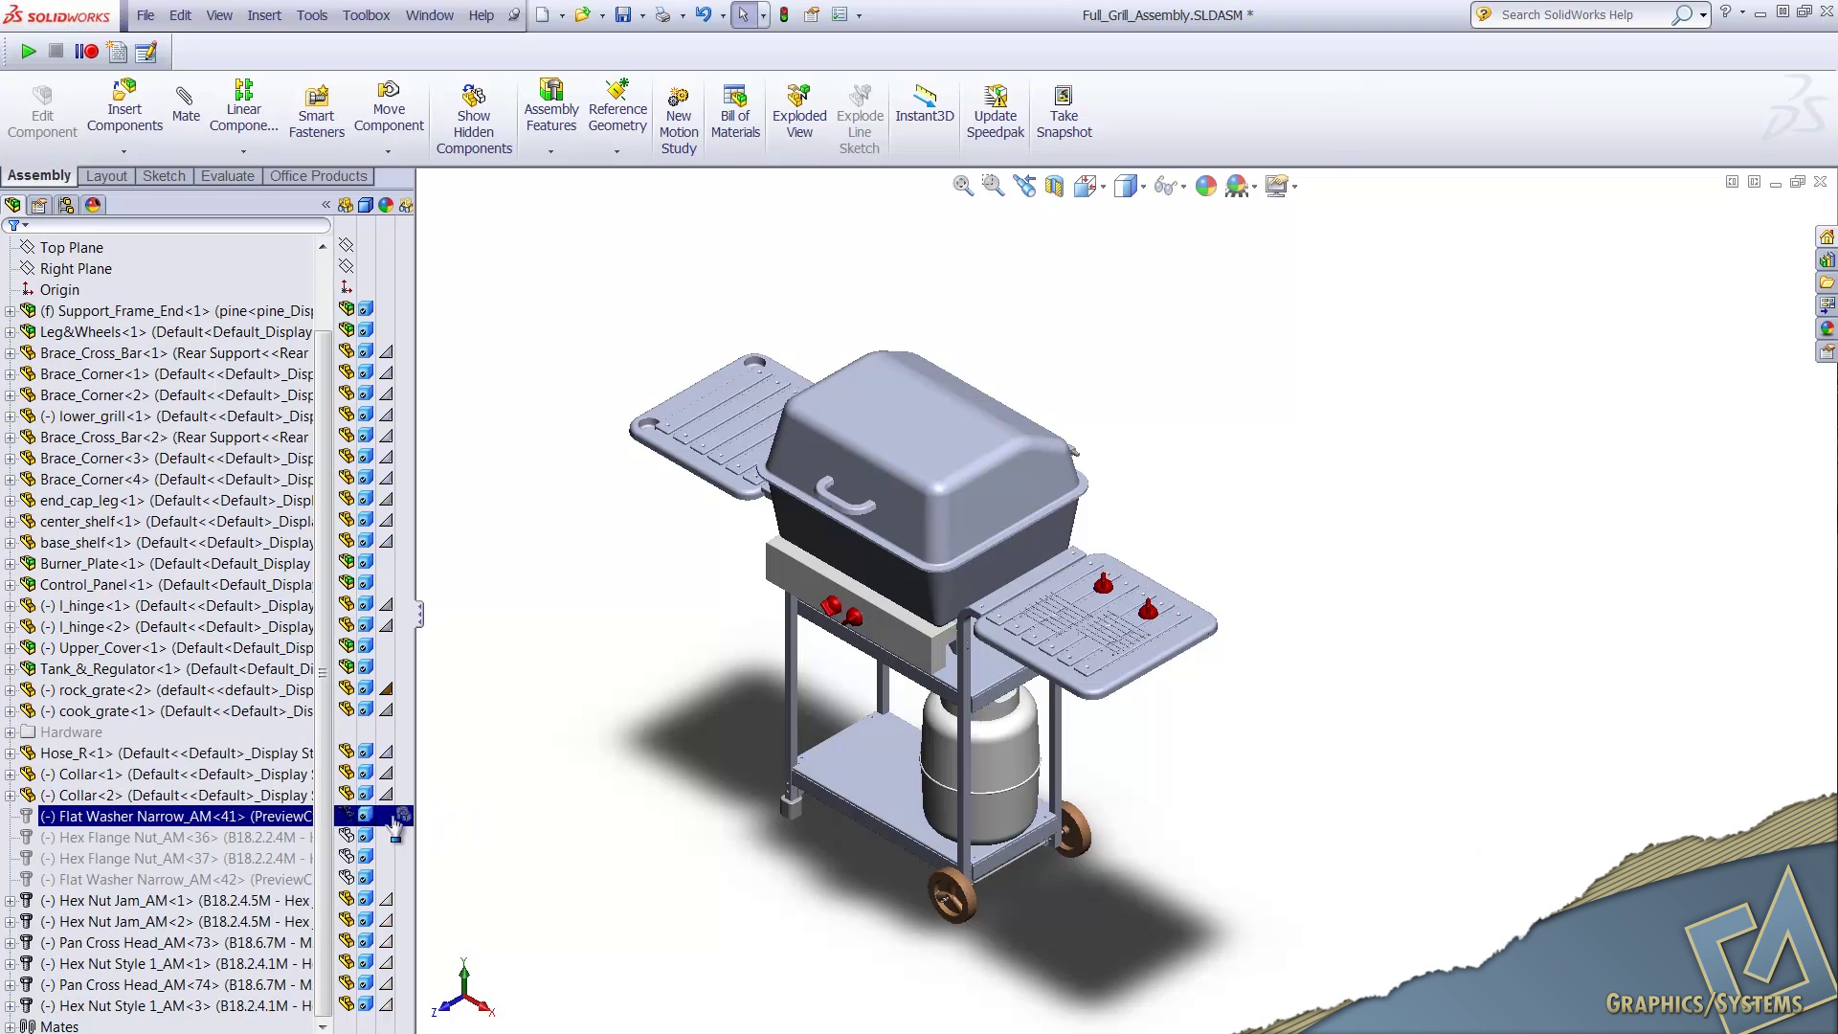
pyautogui.click(212, 924)
pyautogui.click(152, 943)
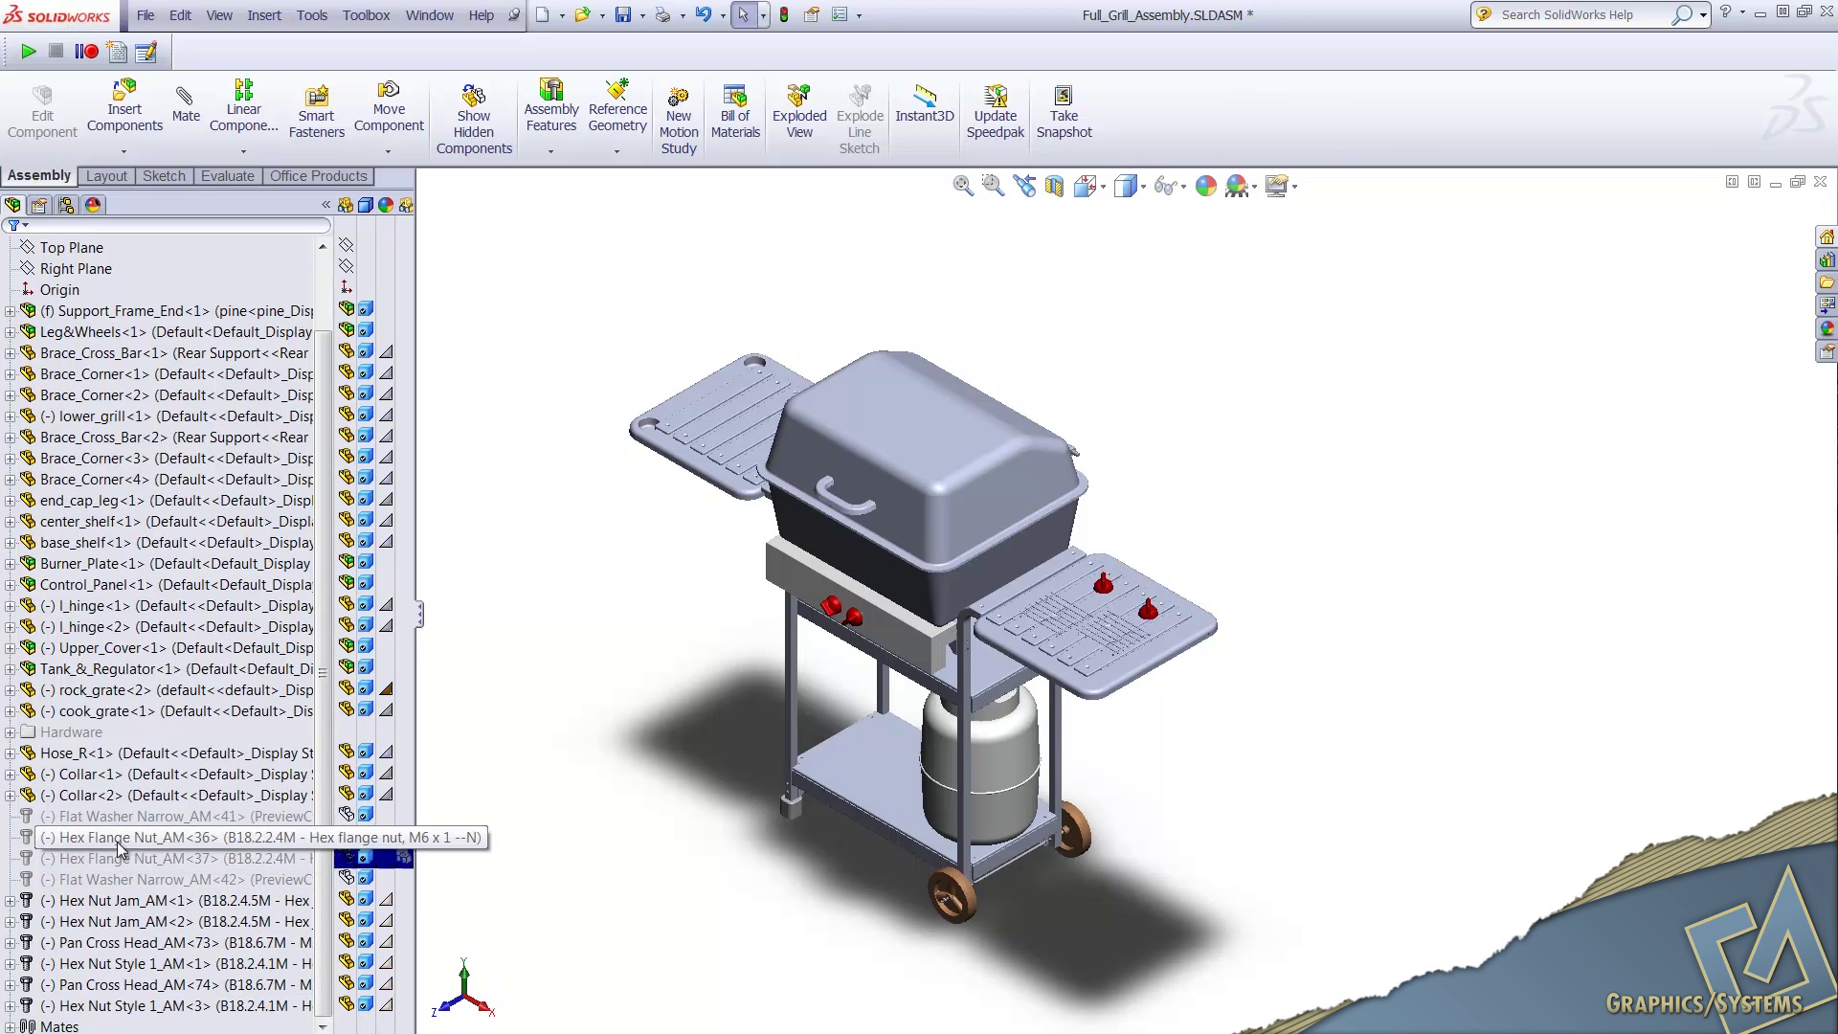
pyautogui.click(97, 753)
pyautogui.click(433, 639)
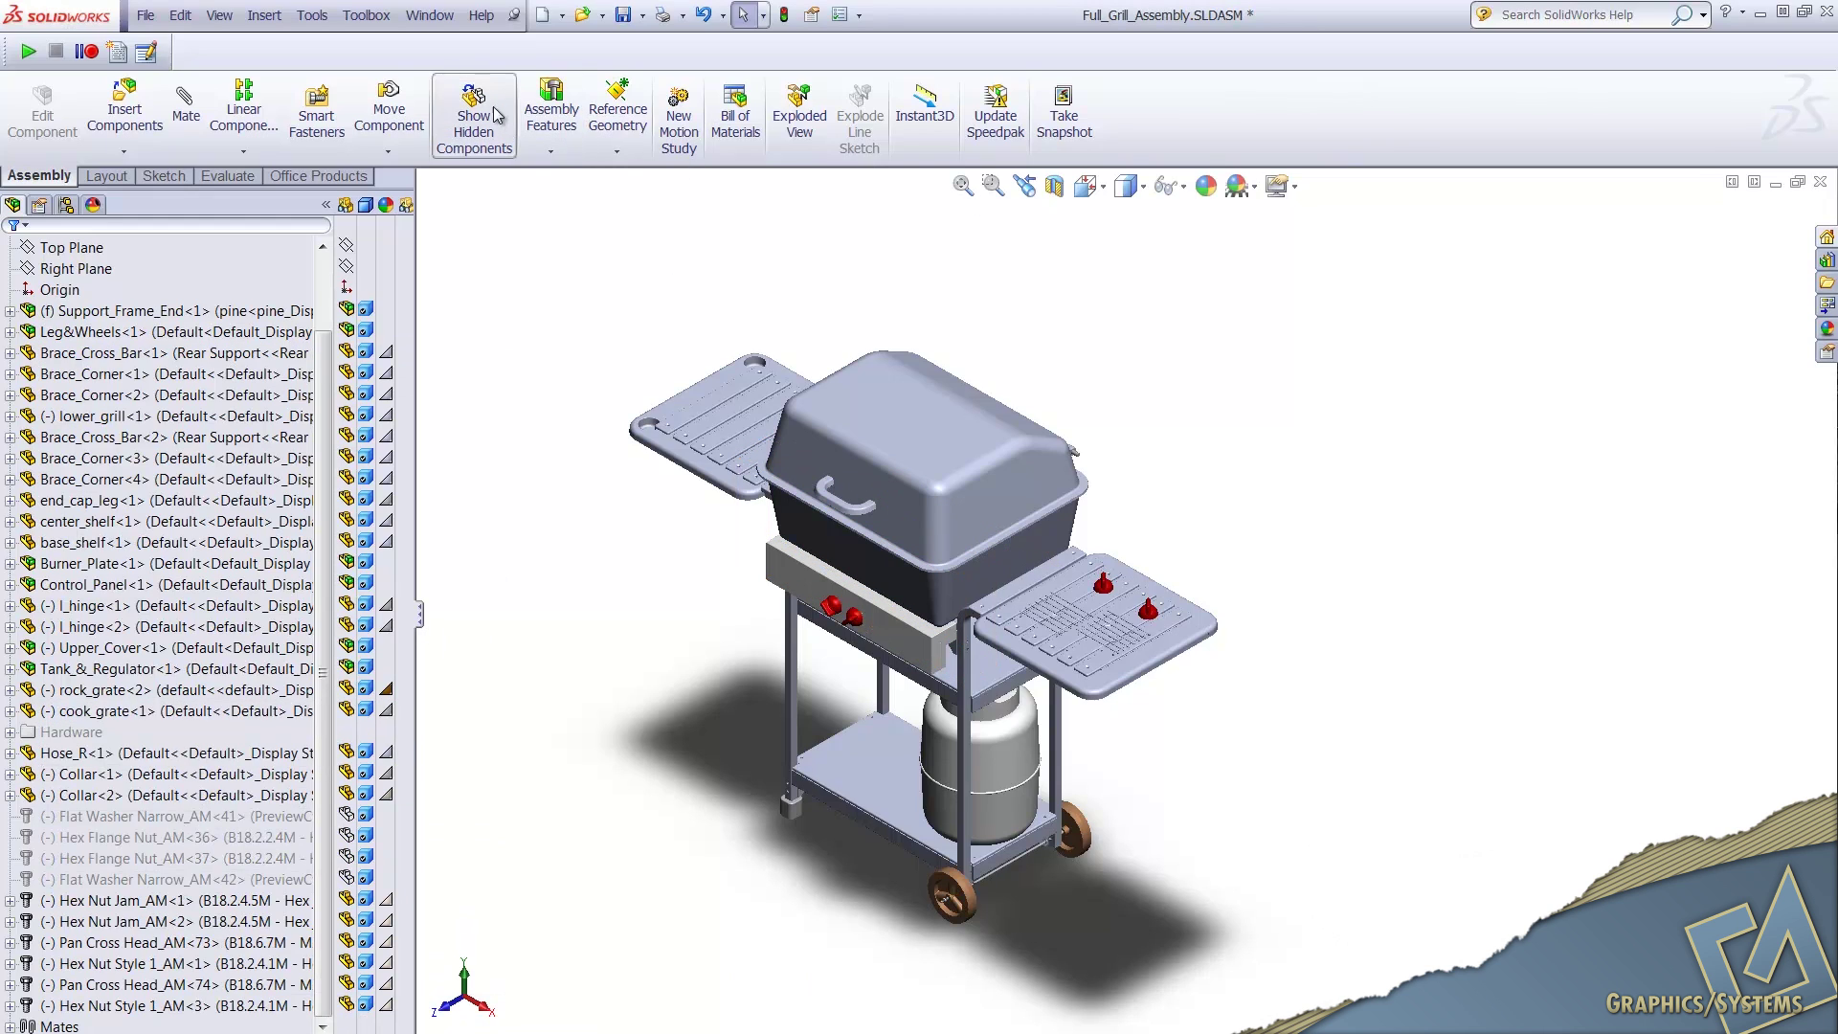
# Run the saved macro Toolbox unsupress.swp on the assembly to unsuppress the hardware, and check the components in the tree.
pyautogui.click(312, 15)
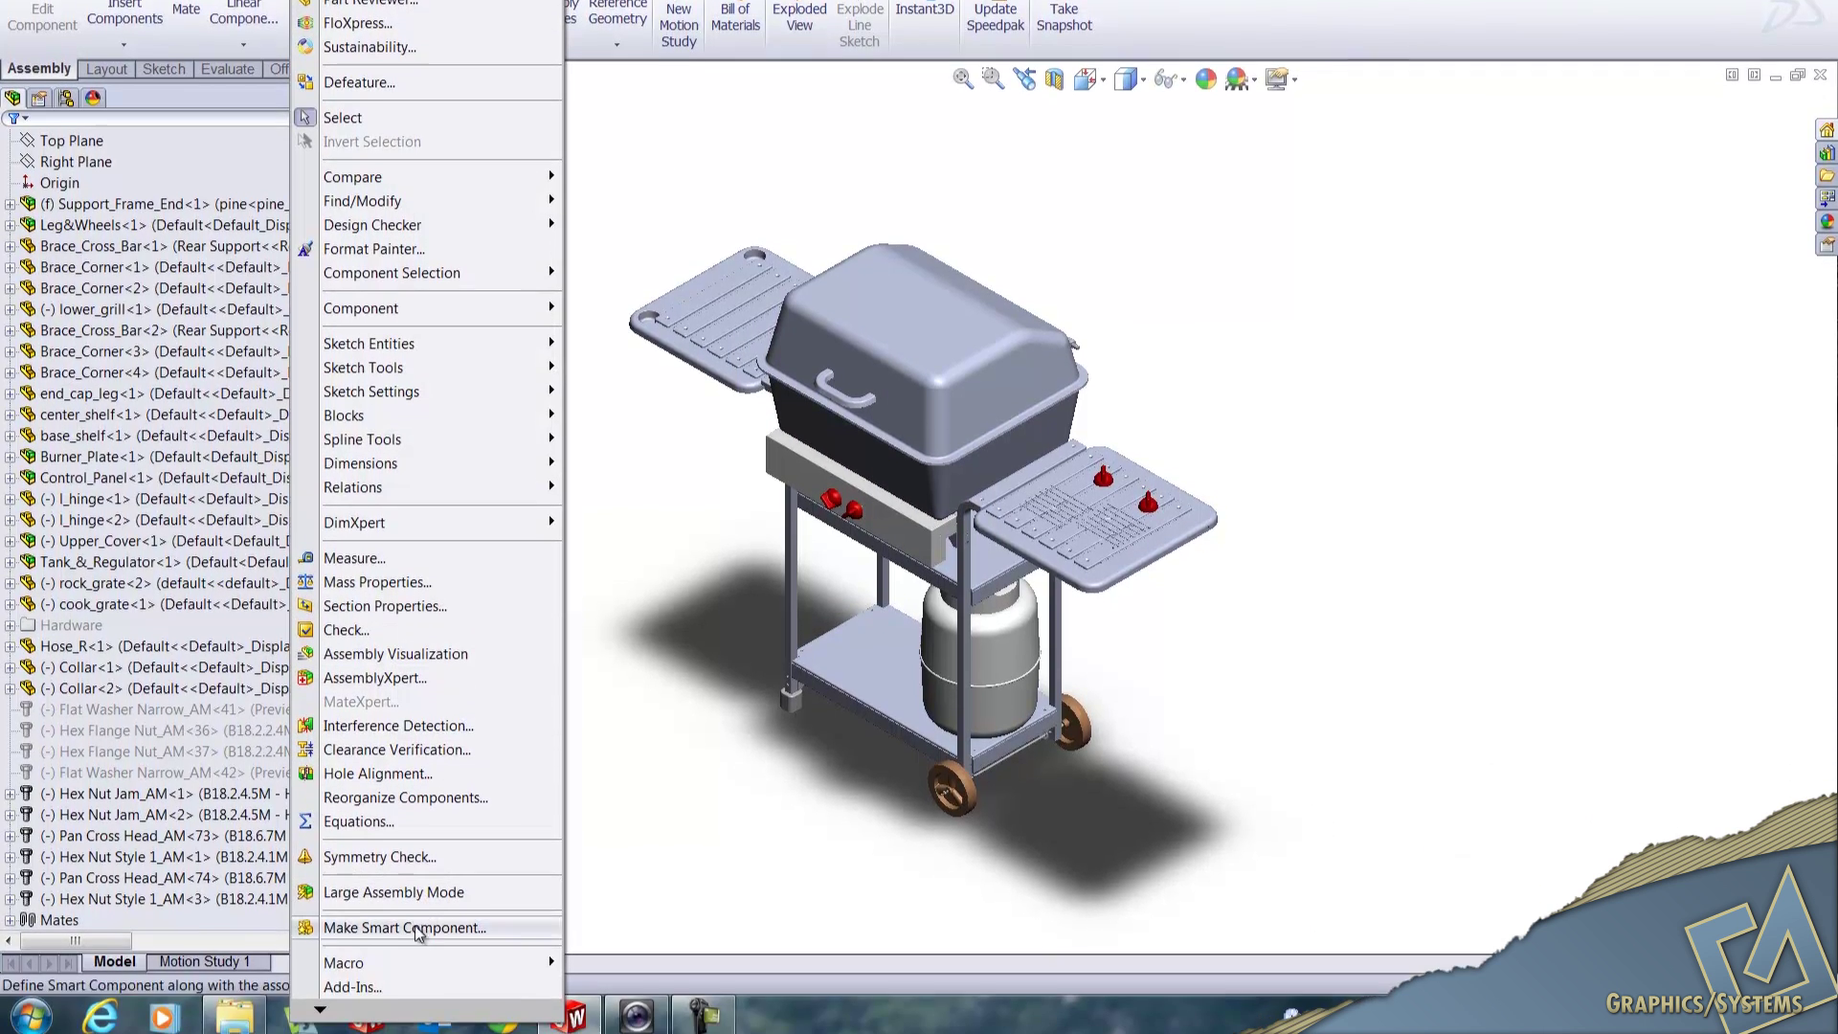
pyautogui.moveTo(393, 962)
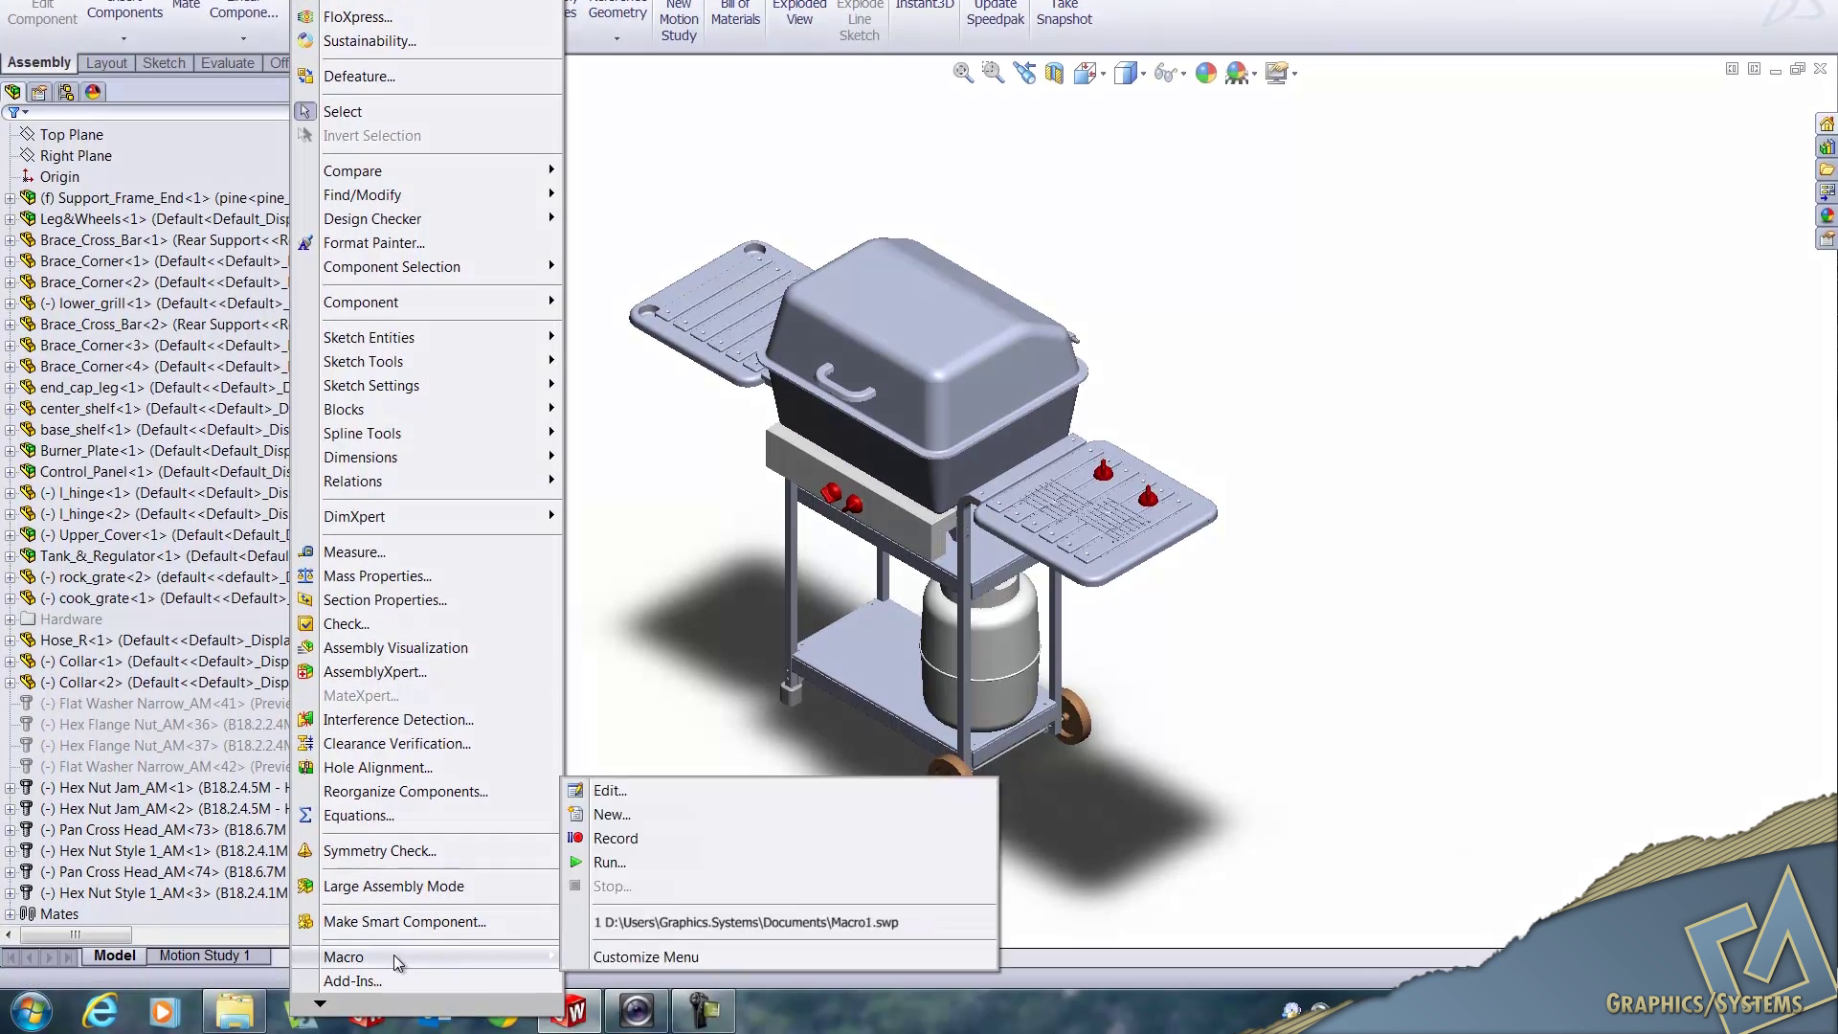
pyautogui.click(613, 863)
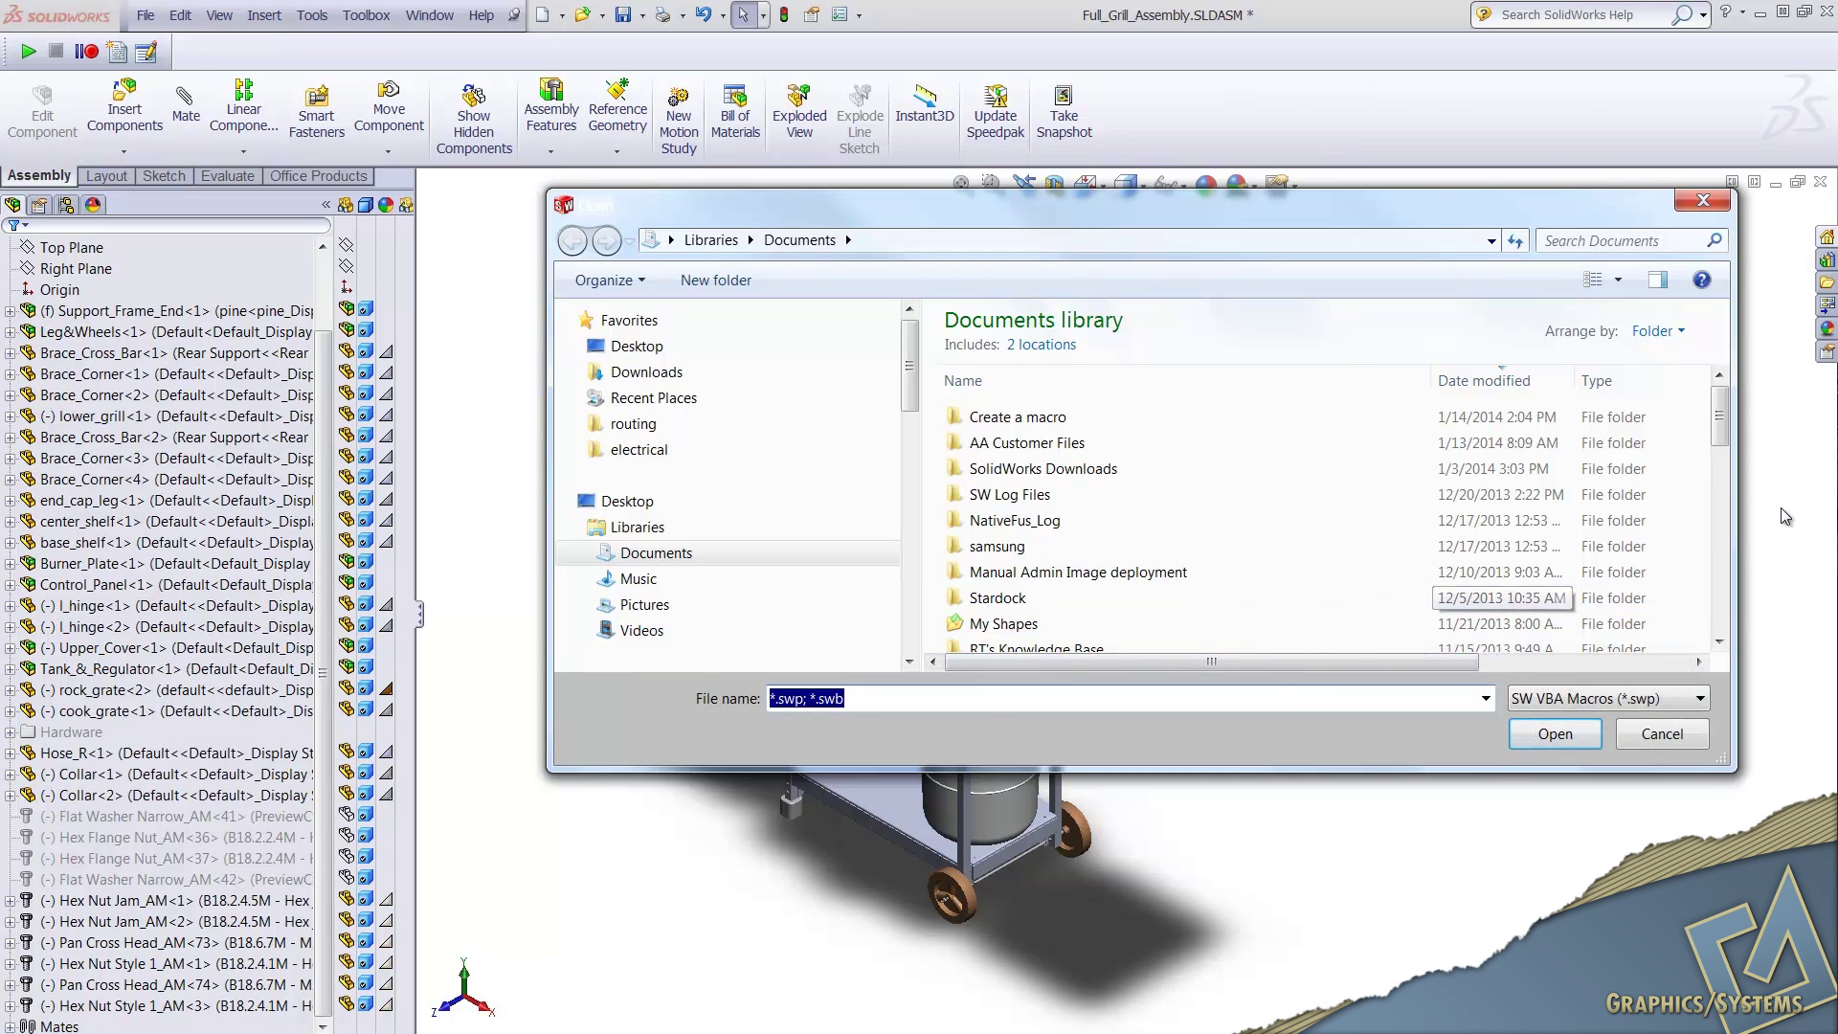
pyautogui.moveTo(1720, 426); pyautogui.dragTo(1718, 632)
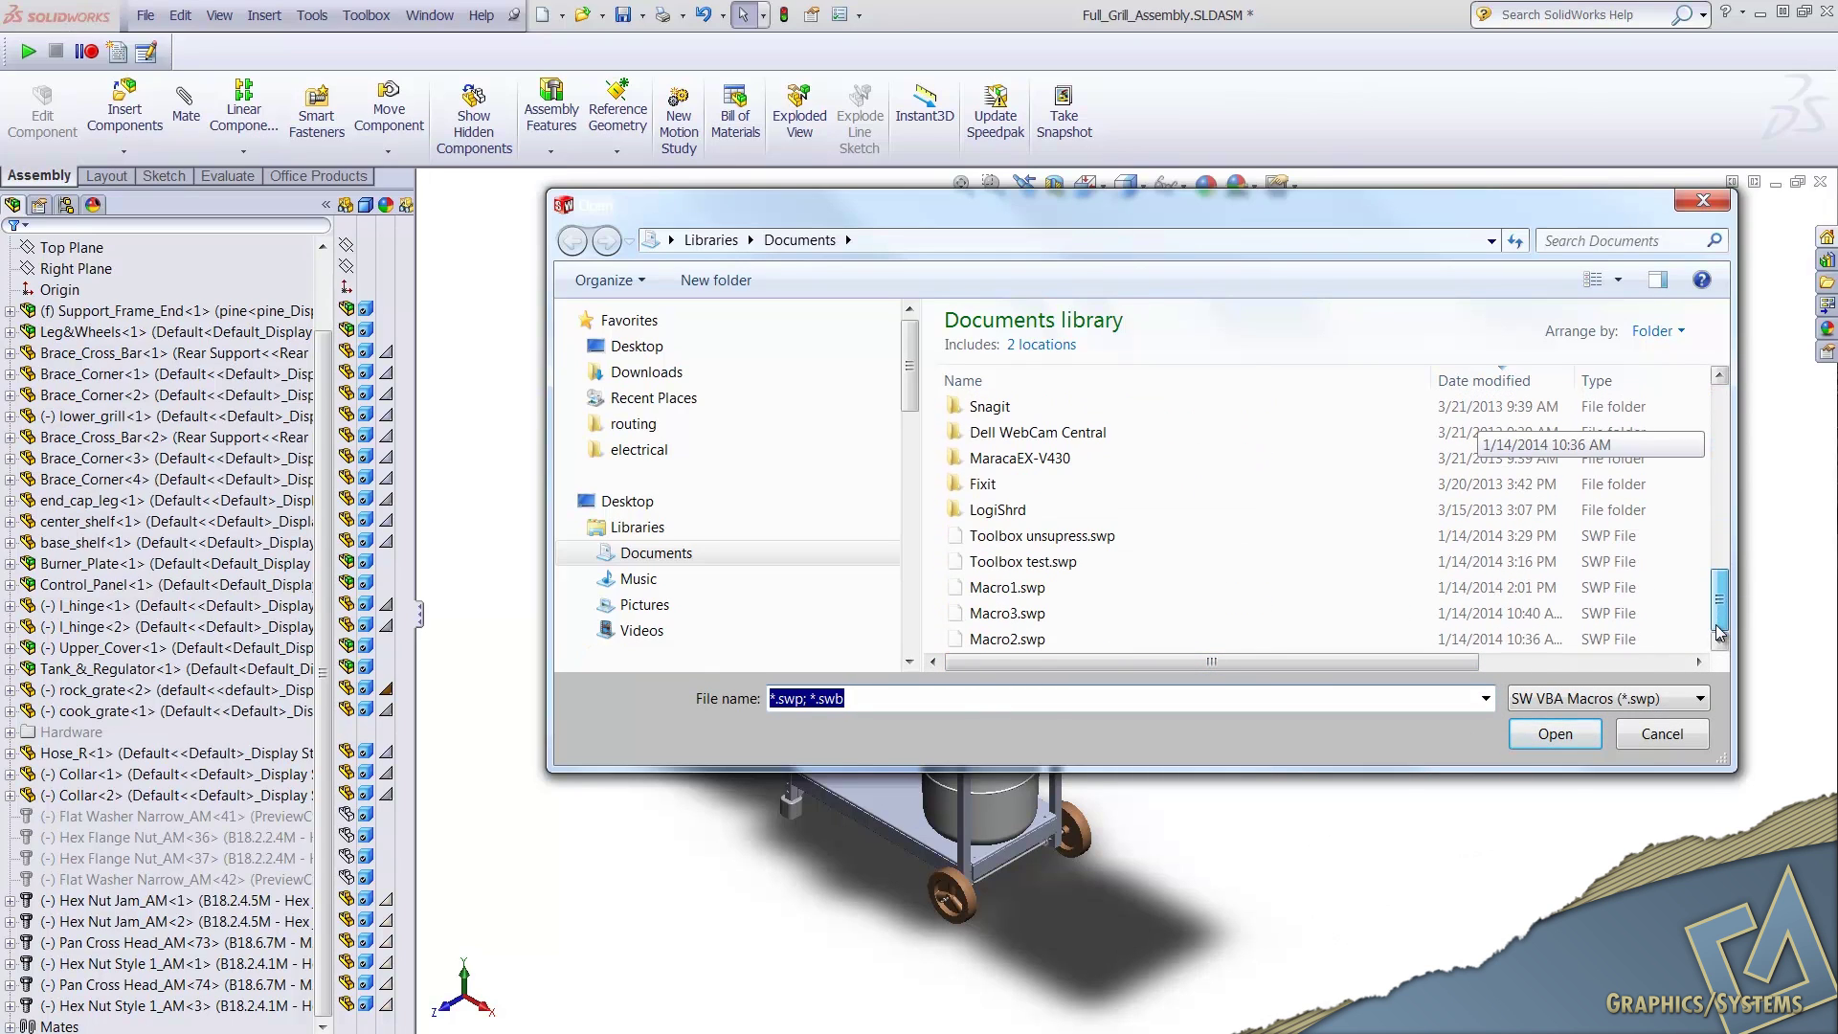
pyautogui.click(1063, 542)
pyautogui.click(1537, 739)
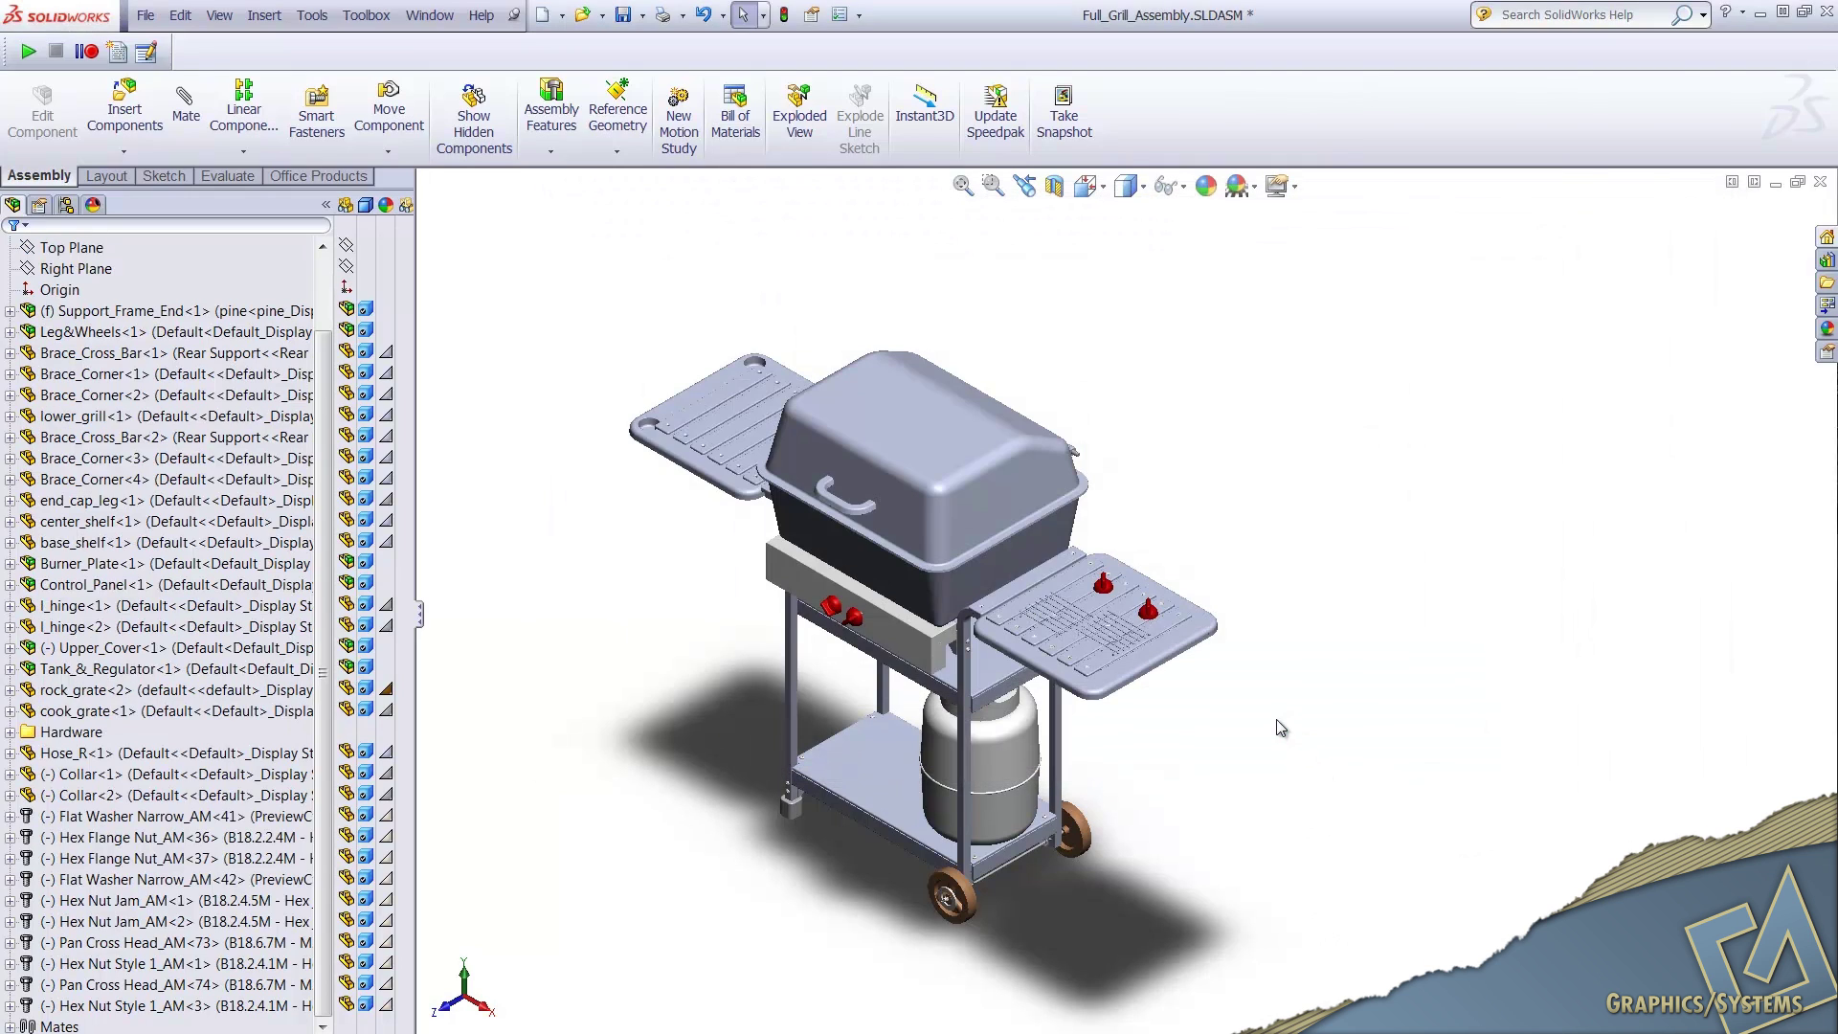
pyautogui.click(96, 942)
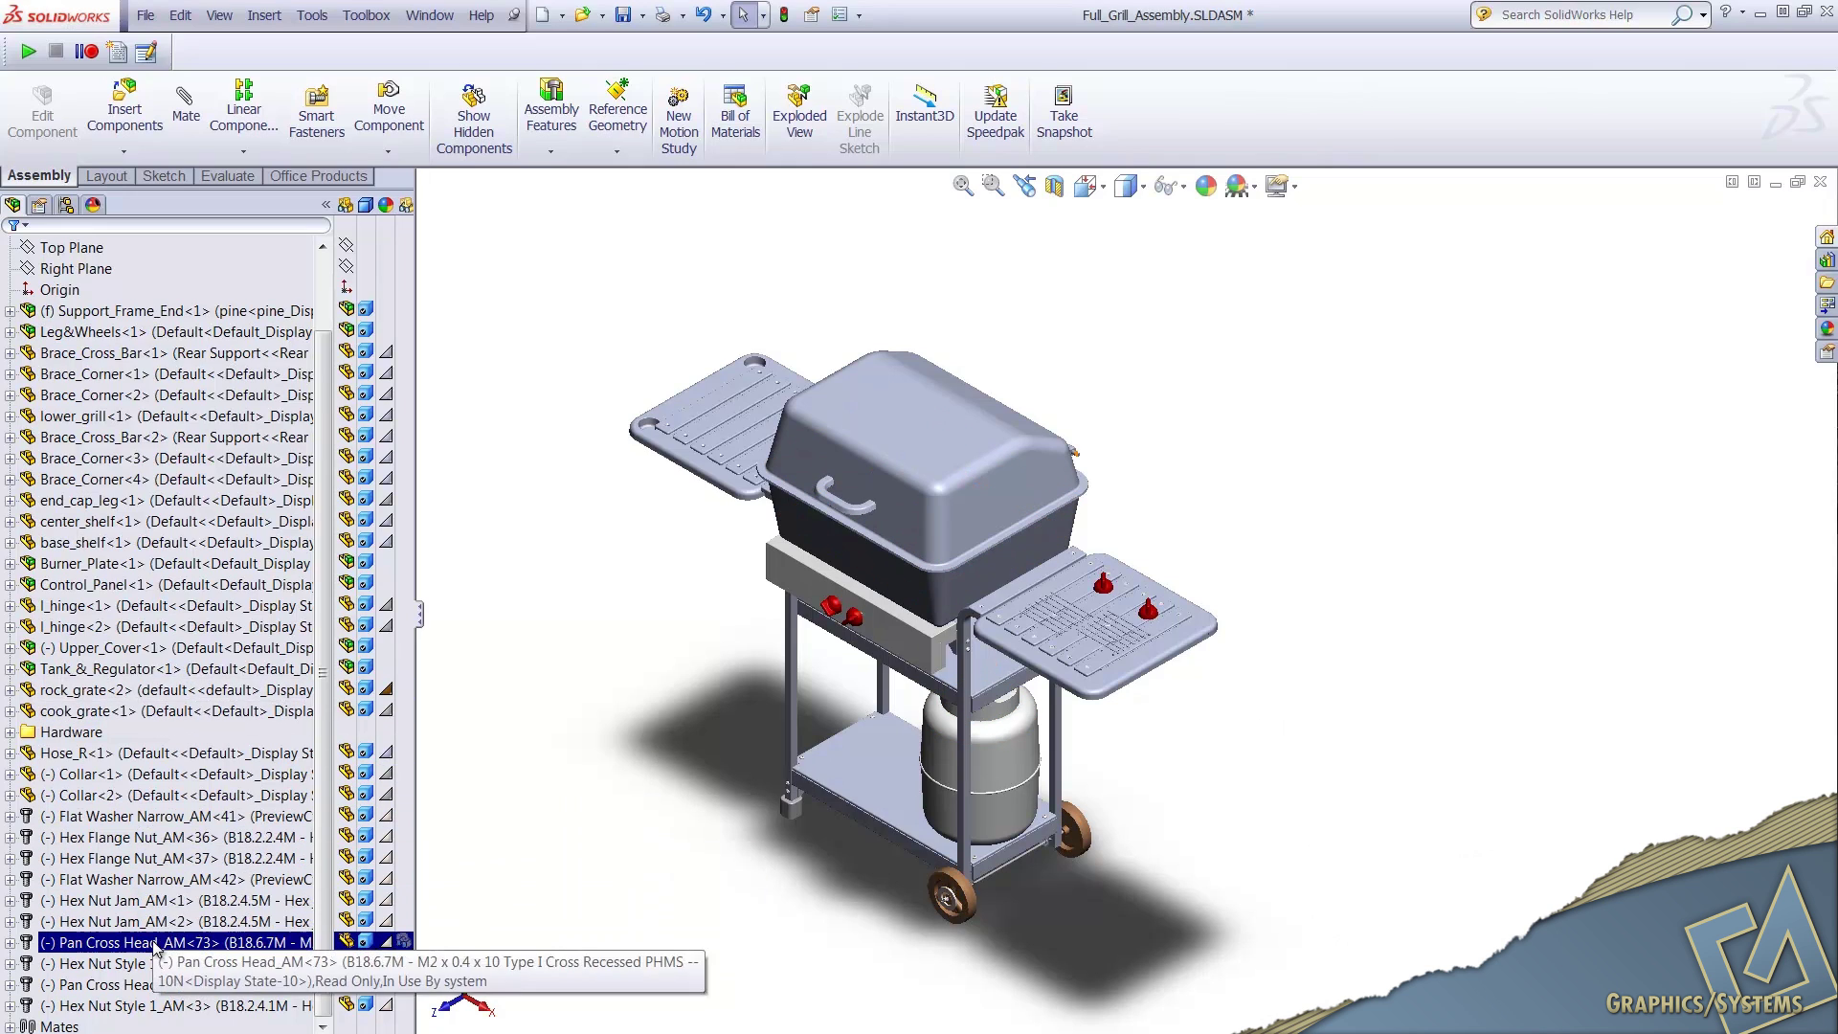